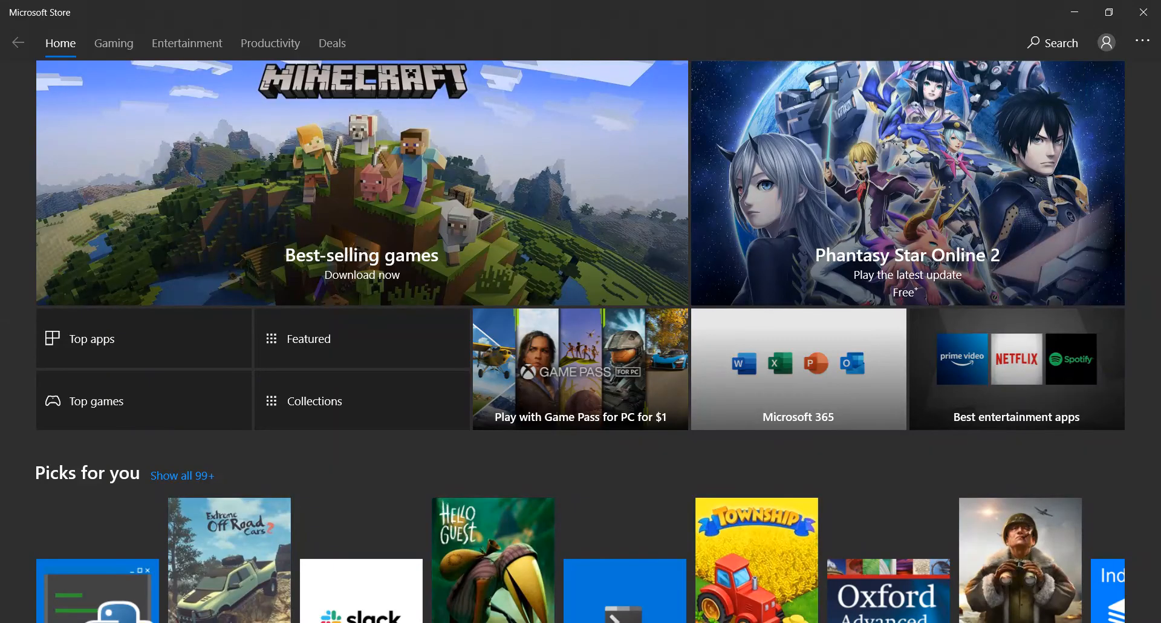
# Search the Microsoft Store for "Microsoft whiteboard" and launch Microsoft Whiteboard from its product page.
pyautogui.click(1073, 39)
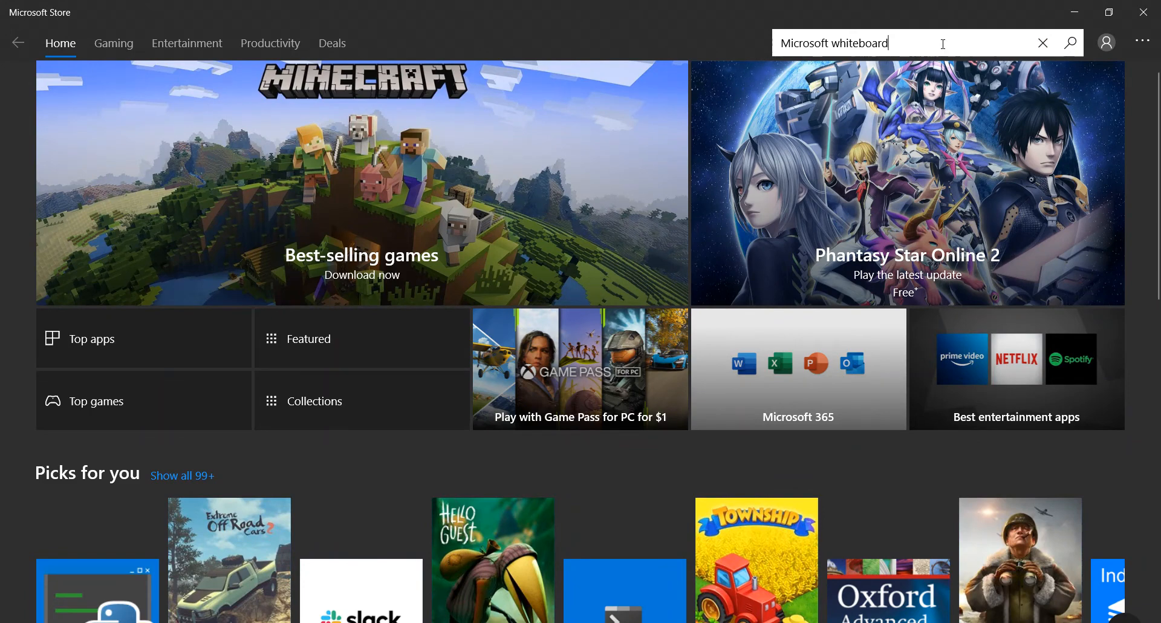
pyautogui.press('Return')
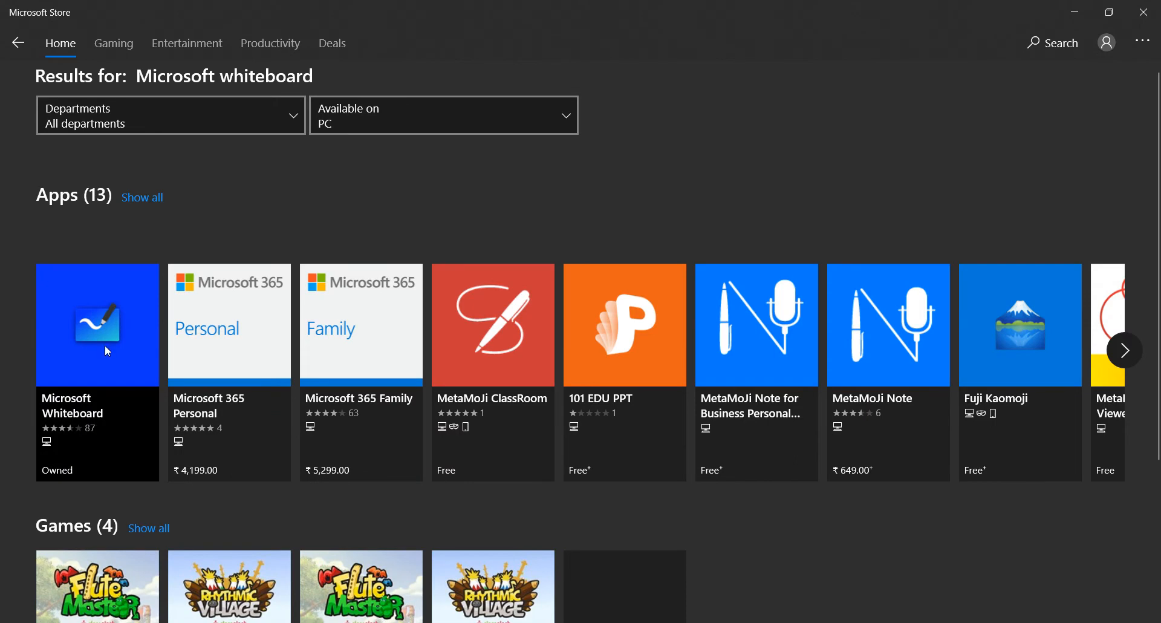
pyautogui.click(106, 348)
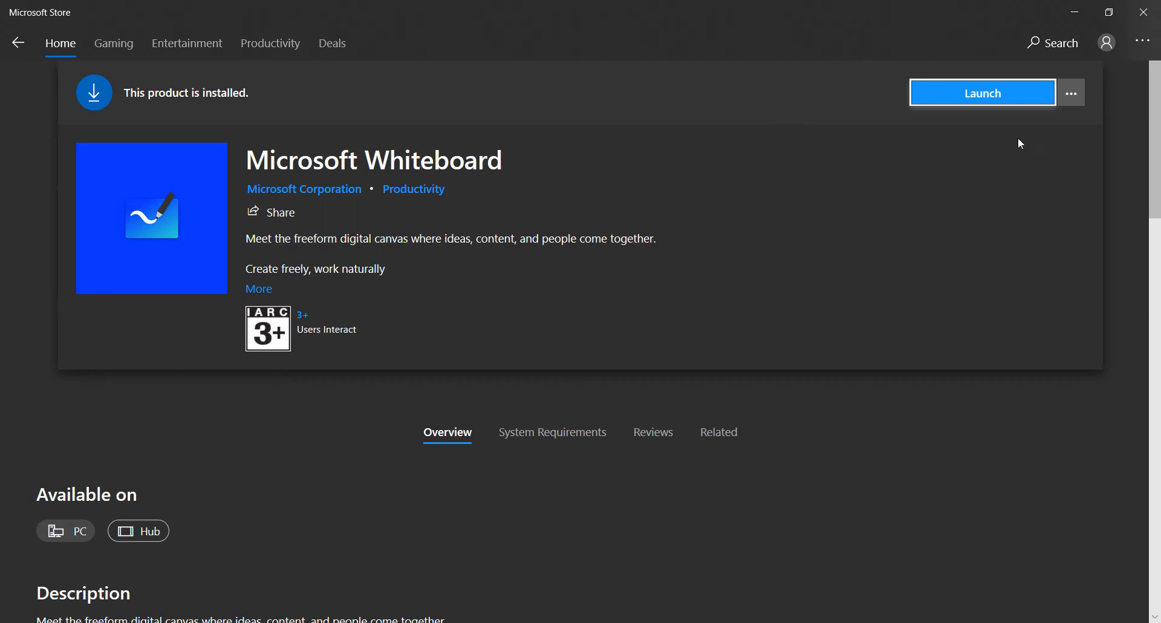
pyautogui.click(1000, 100)
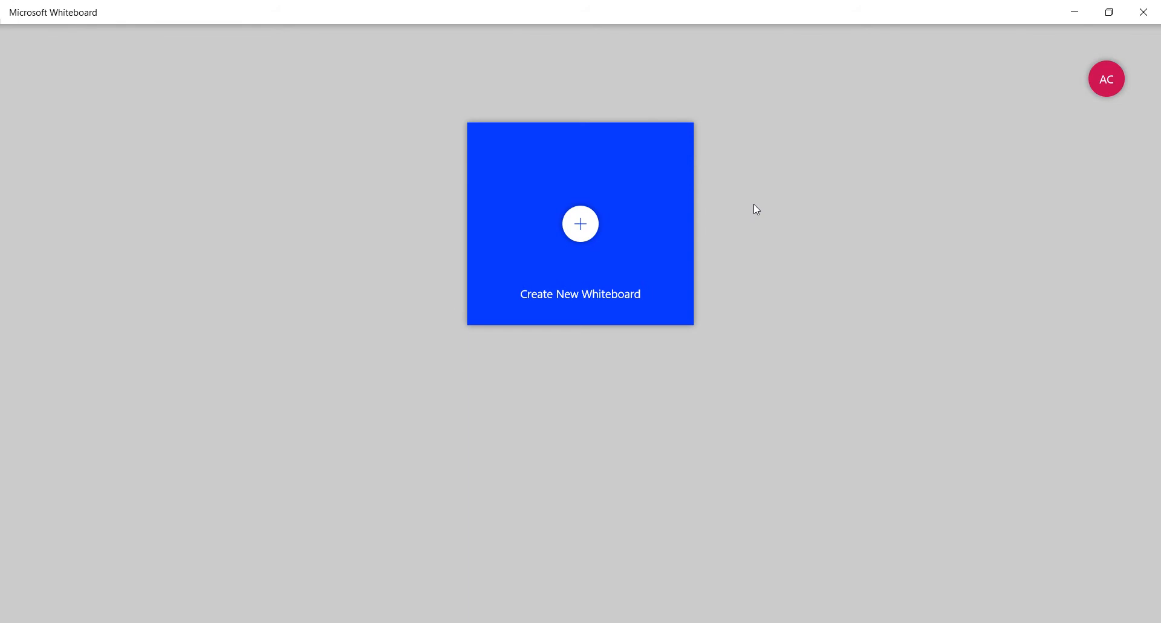
# Create a new whiteboard and place a blank yellow sticky note on it.
pyautogui.click(581, 230)
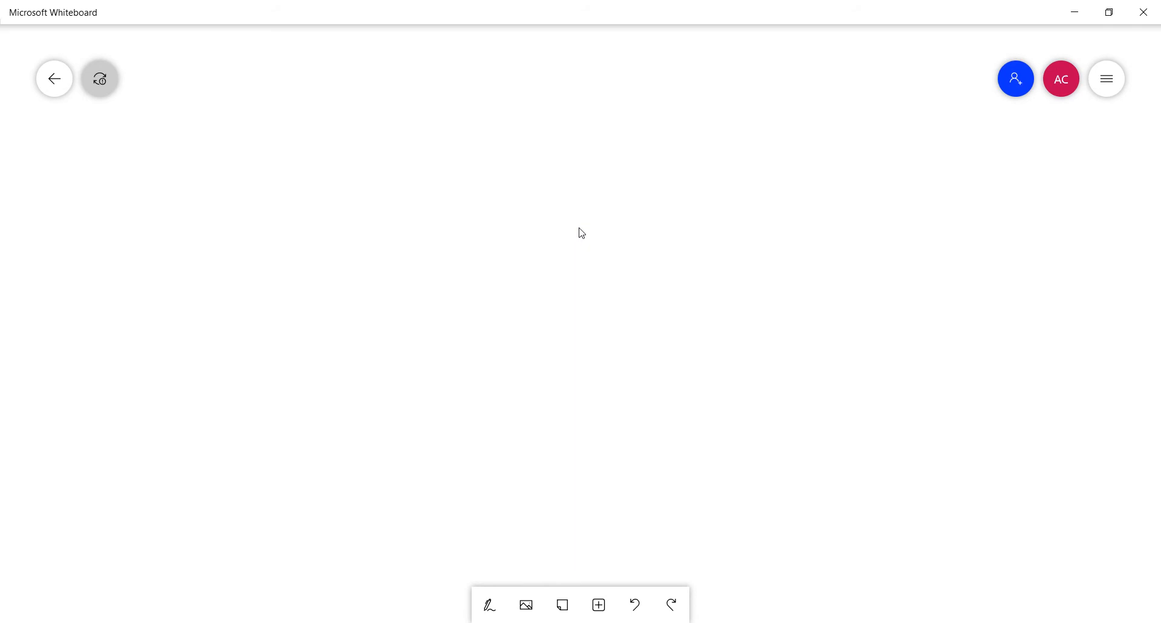
pyautogui.click(568, 606)
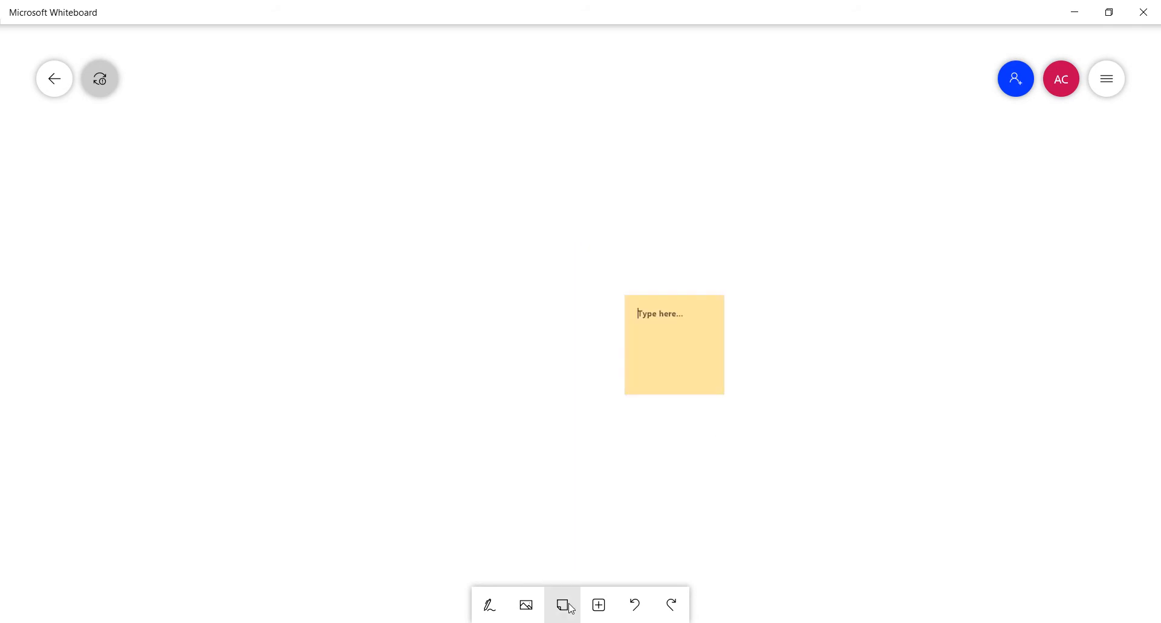
pyautogui.click(517, 358)
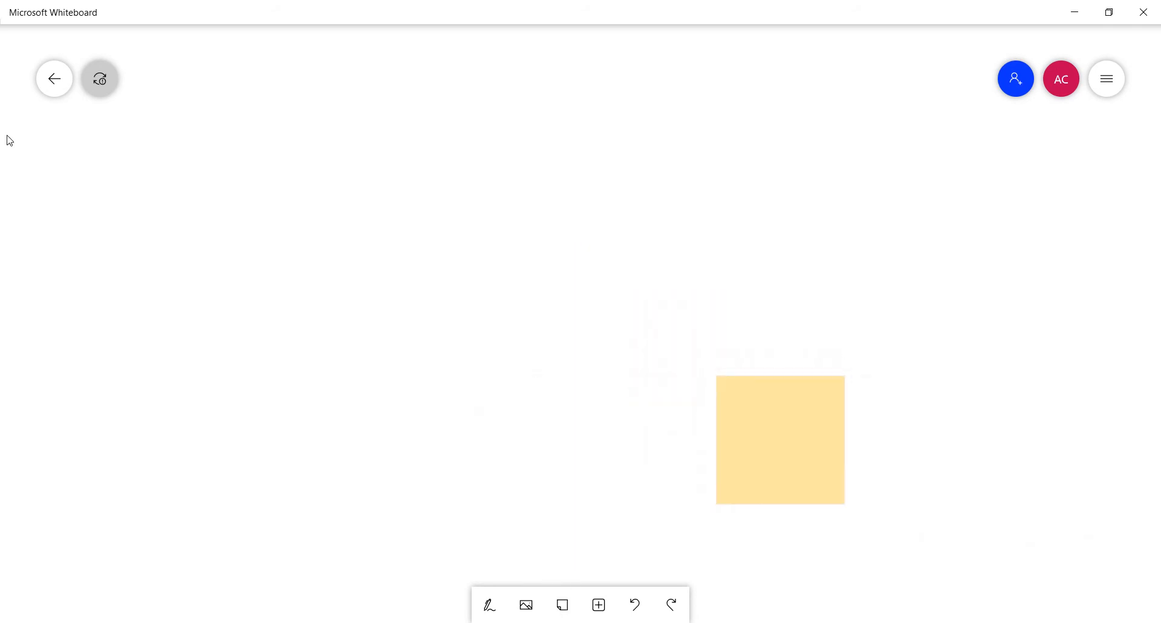
# Return to the whiteboard gallery and rename the untitled whiteboard as "Test 1".
pyautogui.click(54, 79)
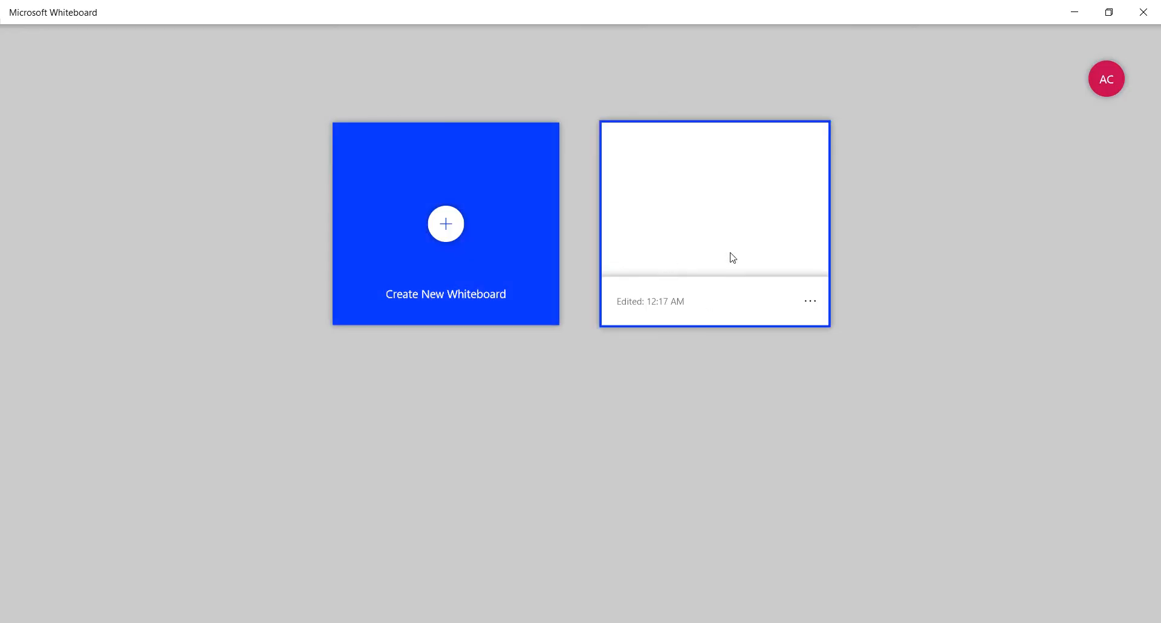
pyautogui.click(811, 302)
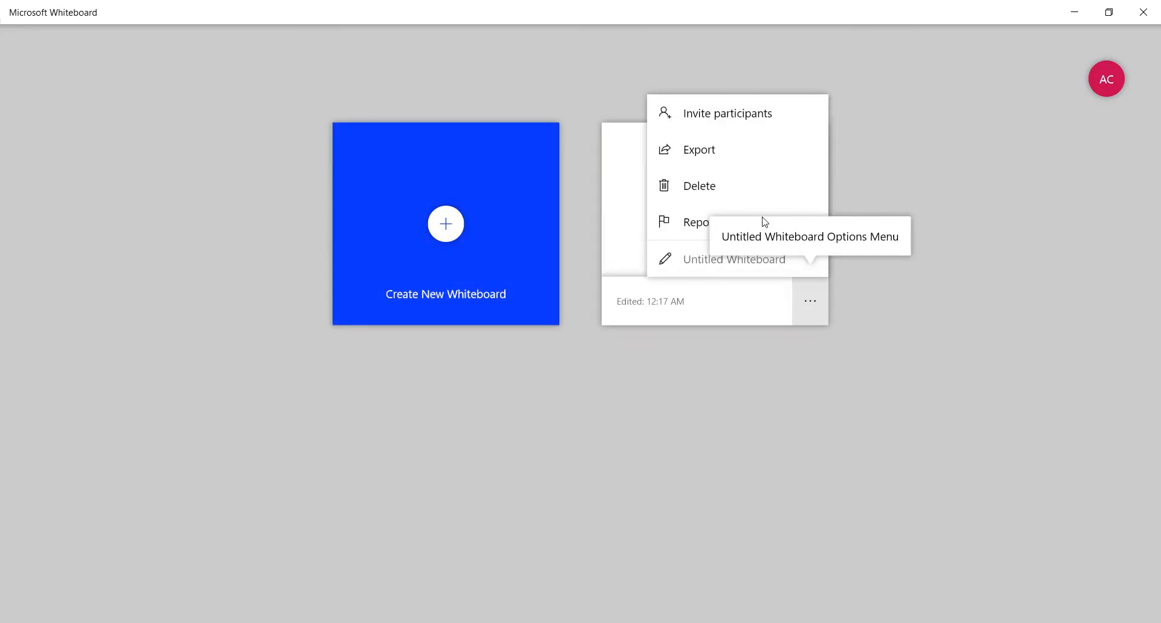
pyautogui.click(727, 261)
pyautogui.write('Test 1')
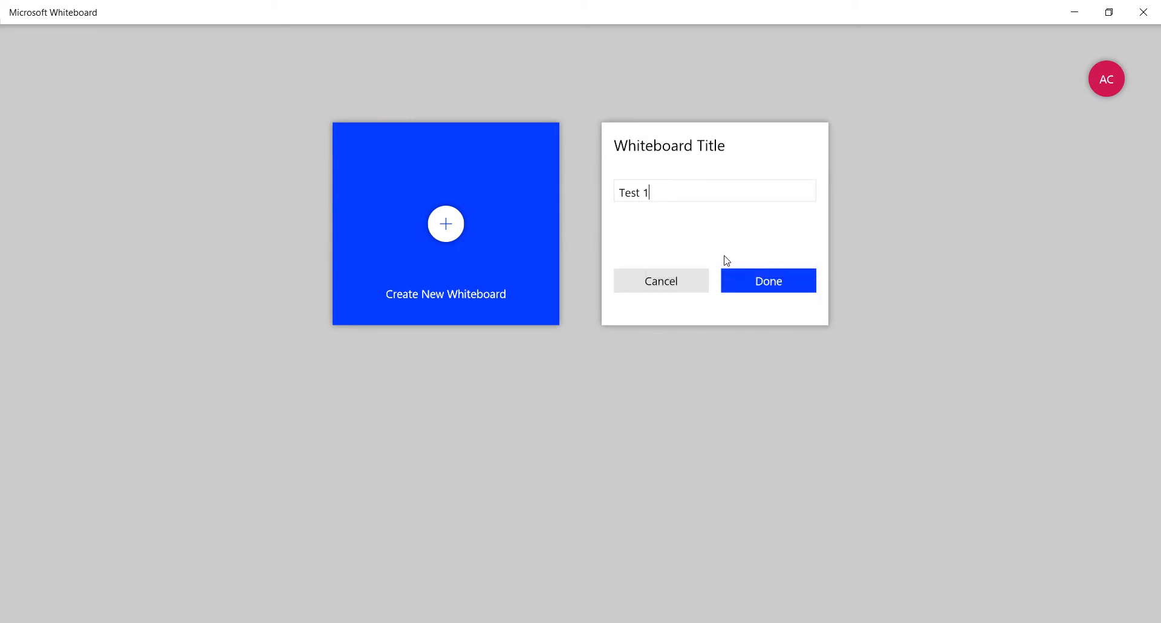
pyautogui.press('Return')
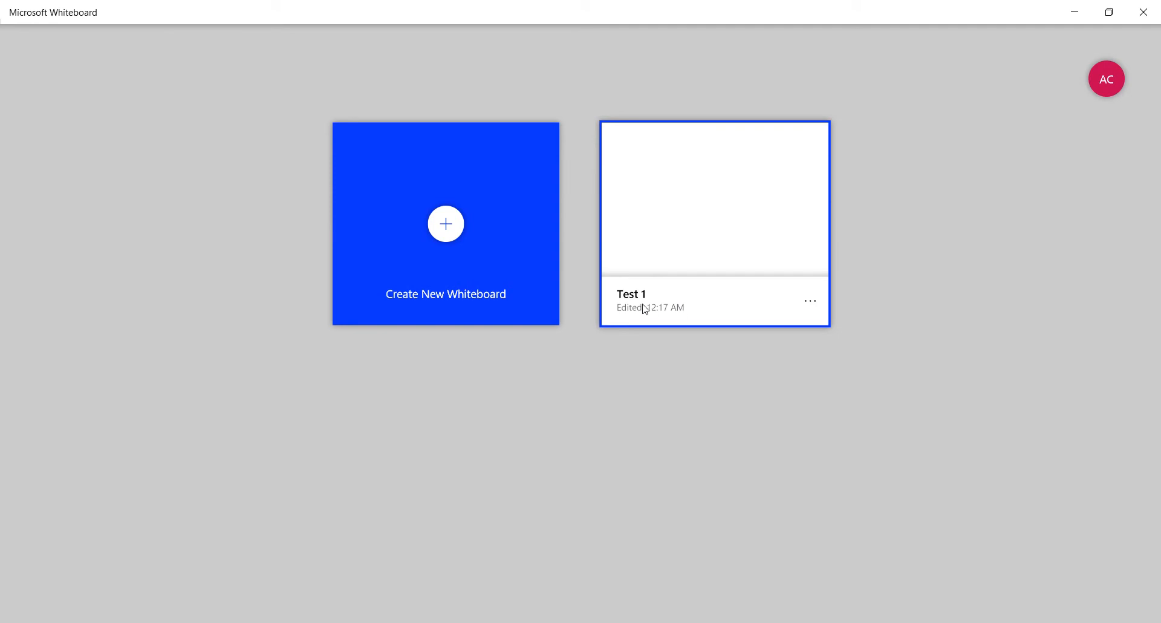
# Create a second whiteboard containing a blank sticky note, and go back to the whiteboard gallery.
pyautogui.click(448, 224)
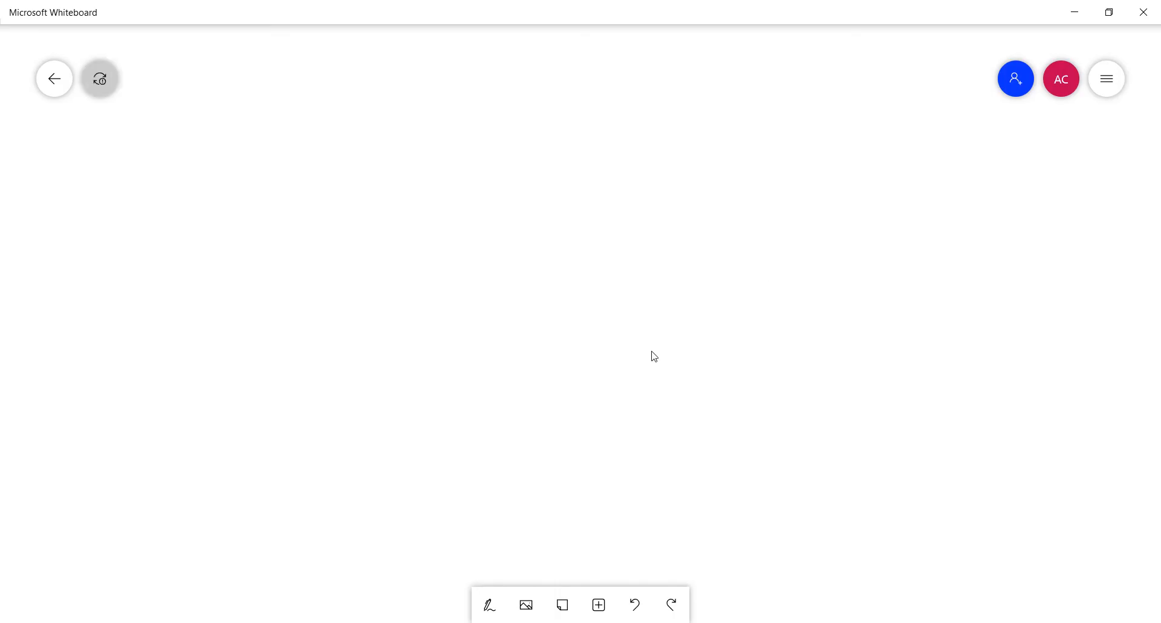
pyautogui.click(563, 605)
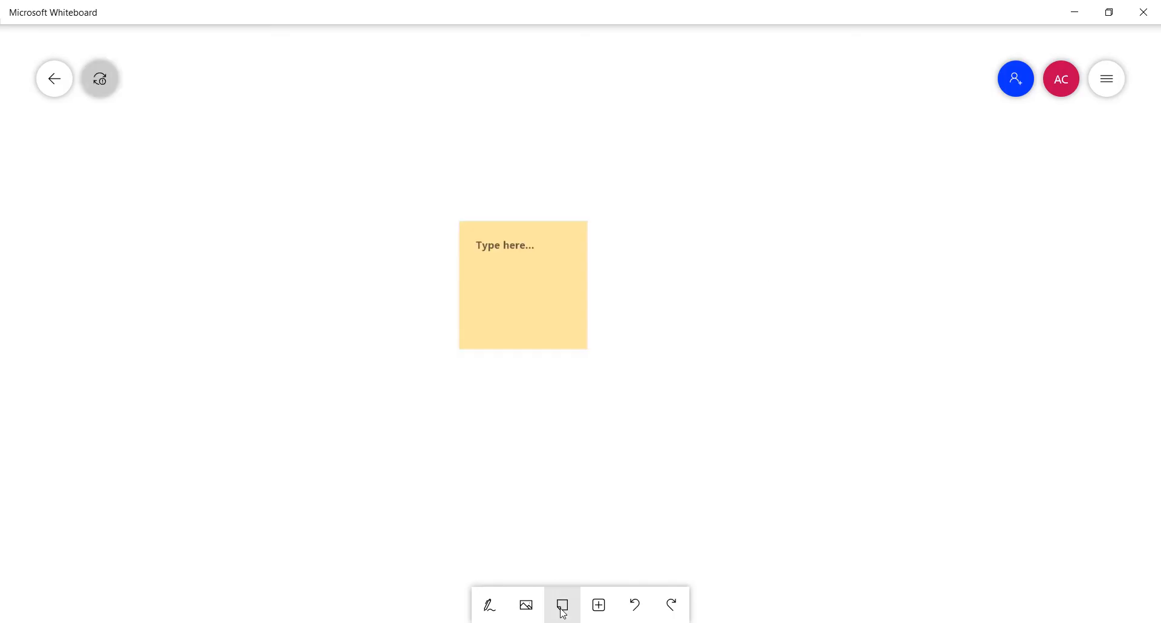
pyautogui.click(55, 91)
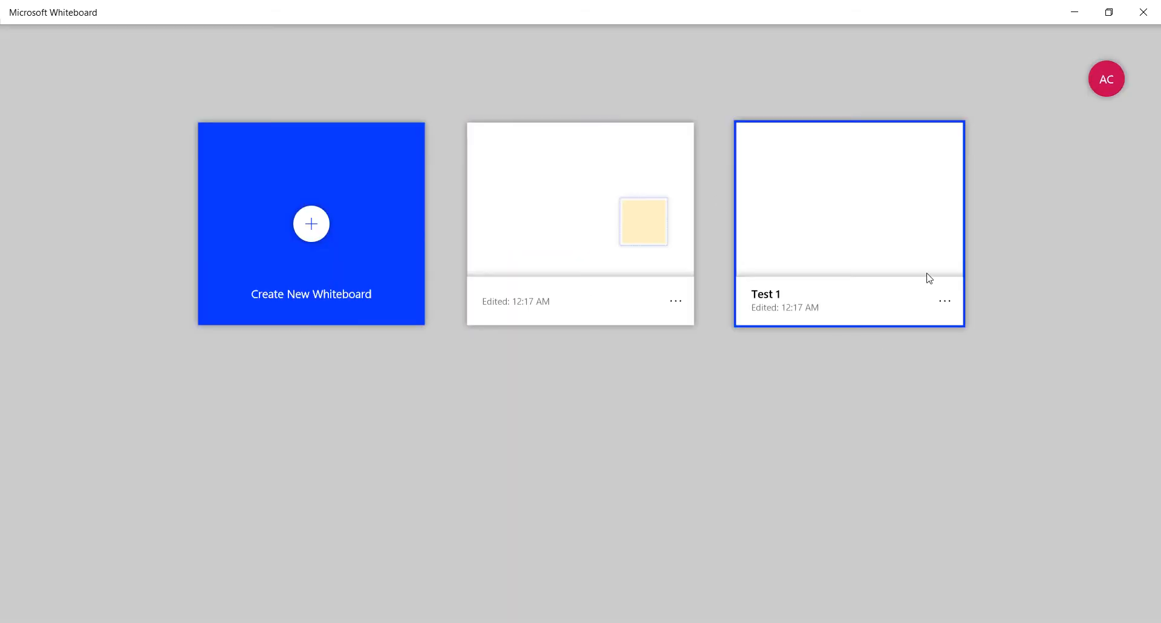
# Delete the "Test 1" whiteboard and the remaining untitled whiteboard from the gallery.
pyautogui.click(946, 310)
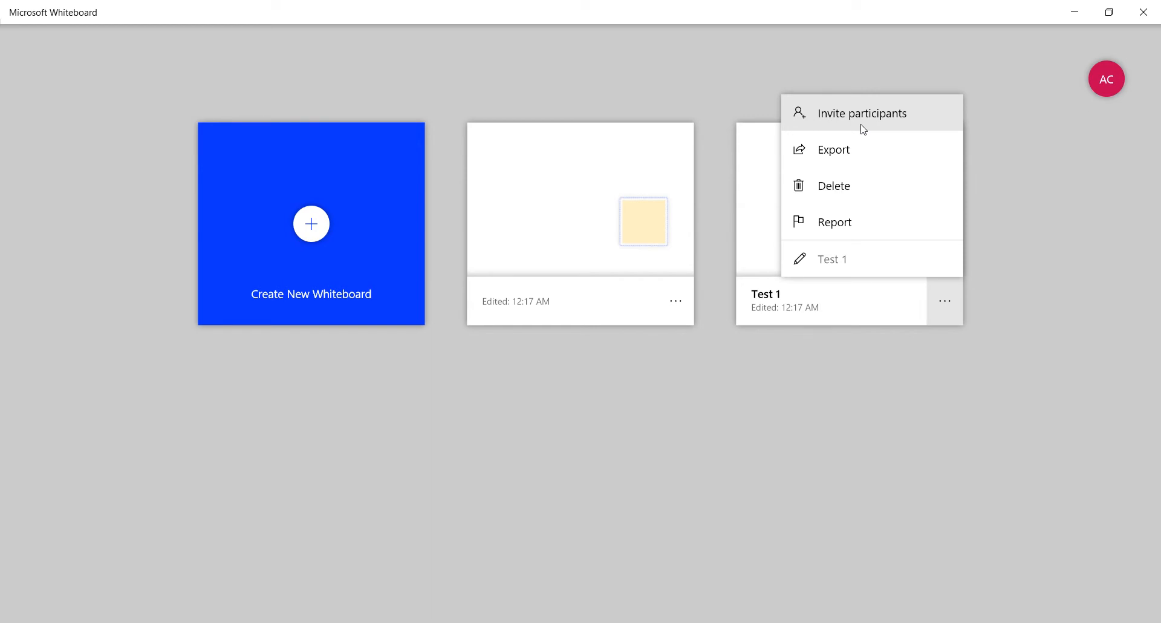
pyautogui.click(855, 187)
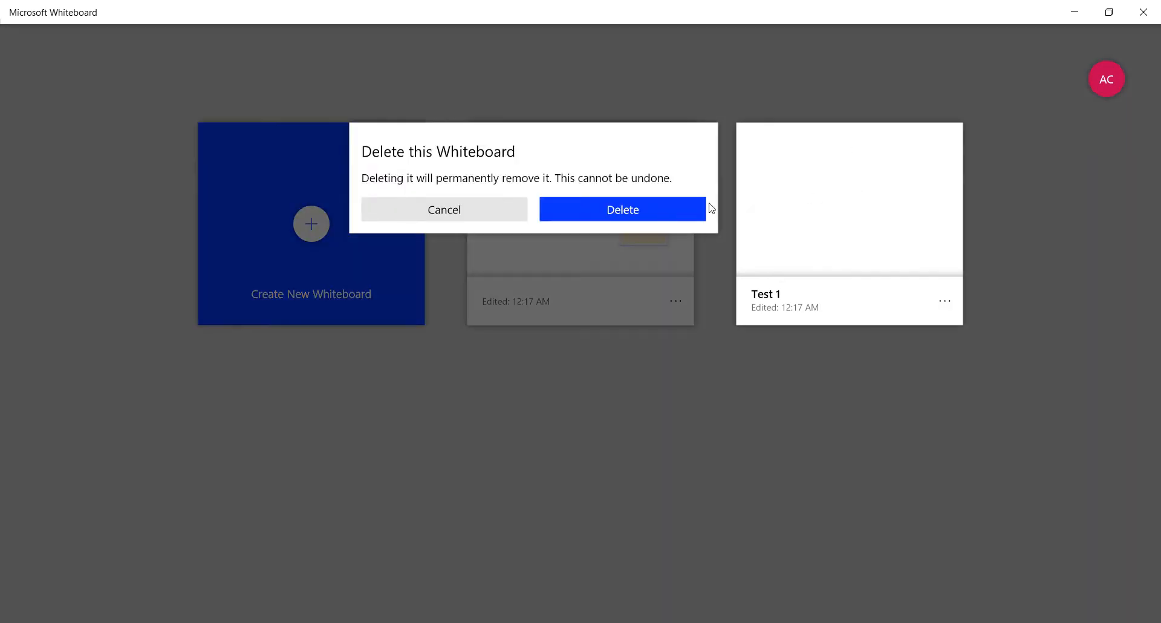
pyautogui.click(666, 210)
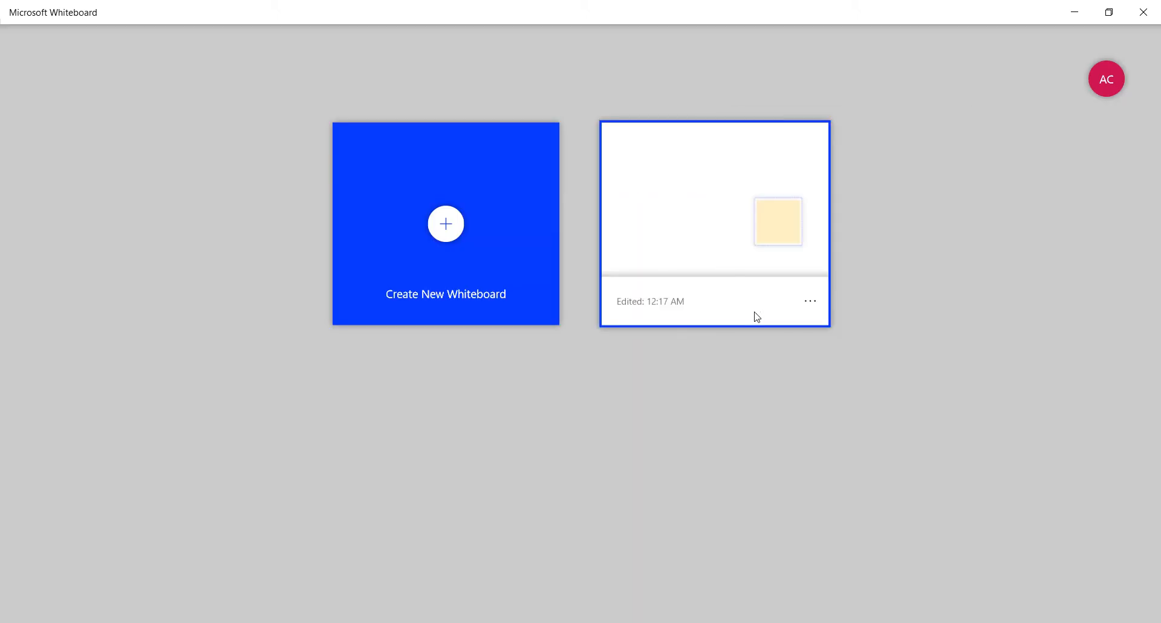
pyautogui.click(808, 305)
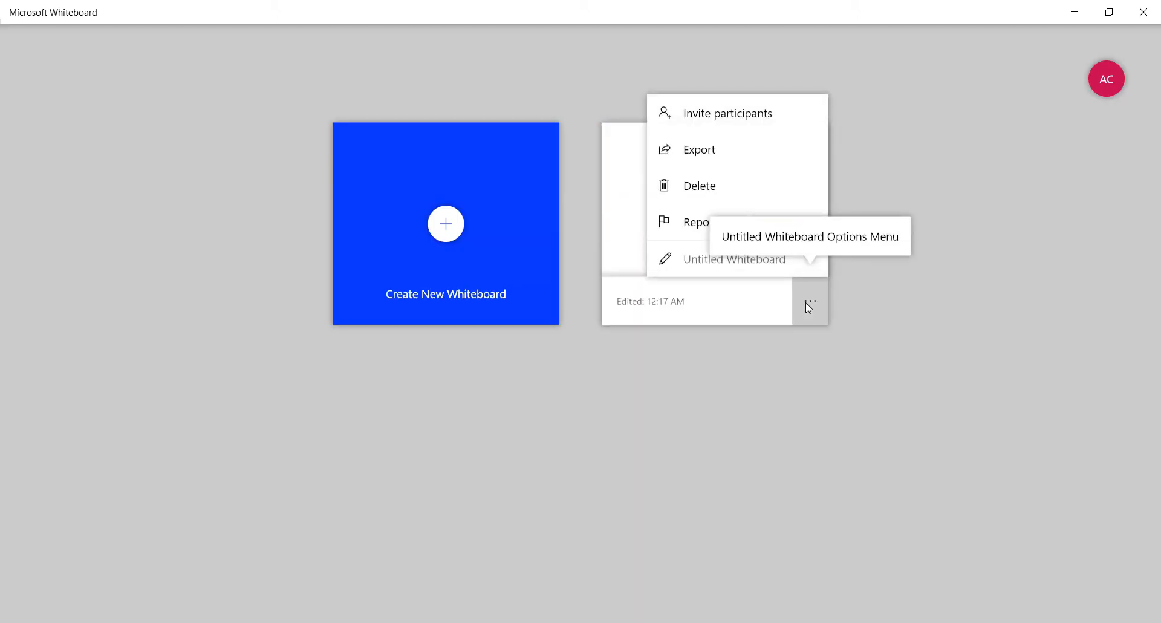
pyautogui.click(714, 187)
pyautogui.click(502, 212)
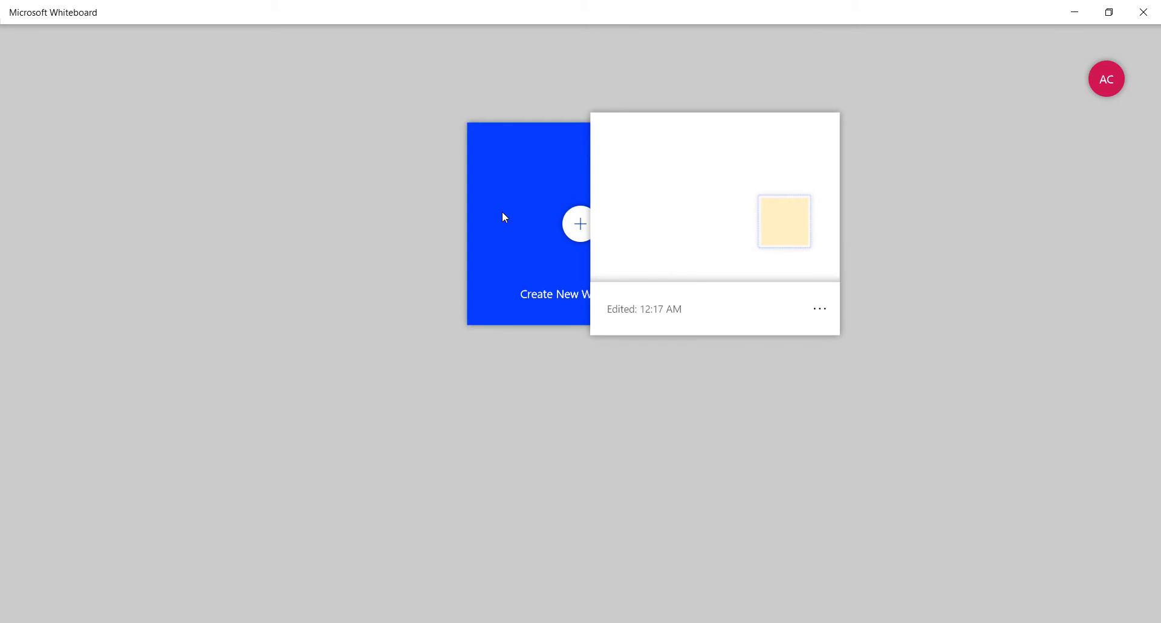
# Create a new whiteboard and add the text heading "To DO" near the canvas's upper left.
pyautogui.click(572, 225)
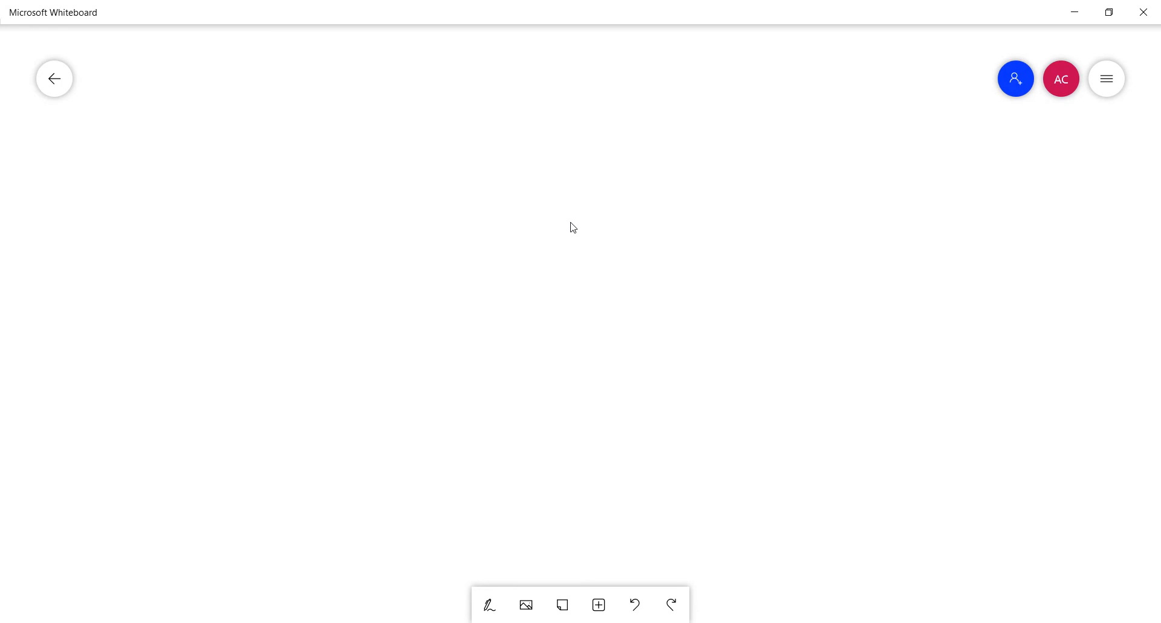
pyautogui.click(599, 607)
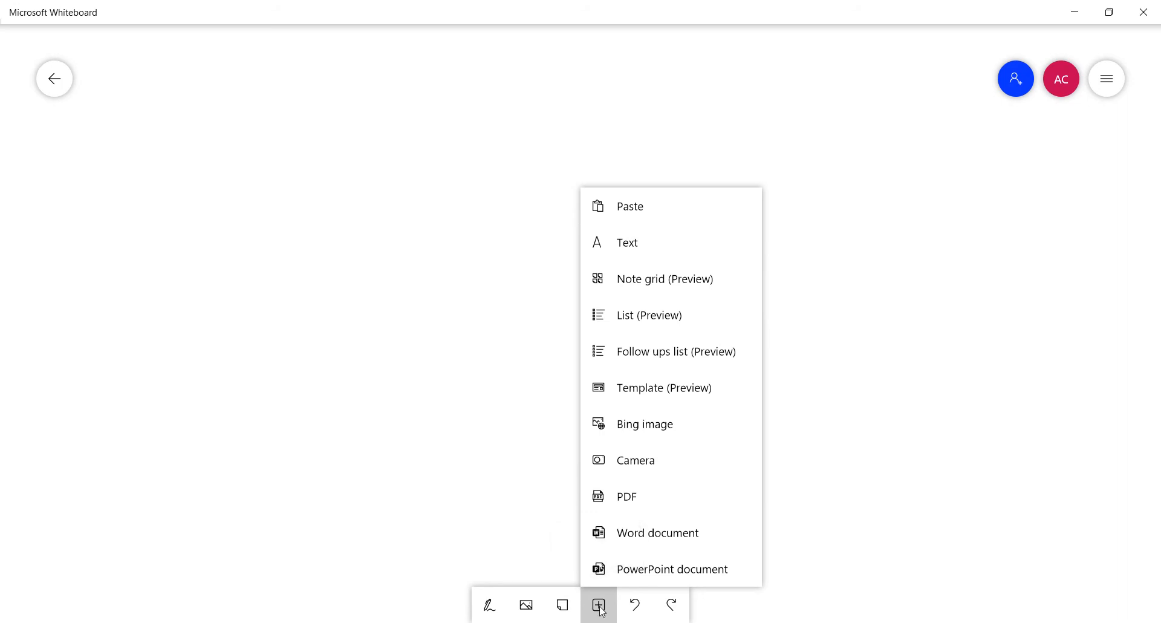
pyautogui.click(617, 245)
pyautogui.moveTo(519, 375); pyautogui.dragTo(303, 150)
pyautogui.click(306, 161)
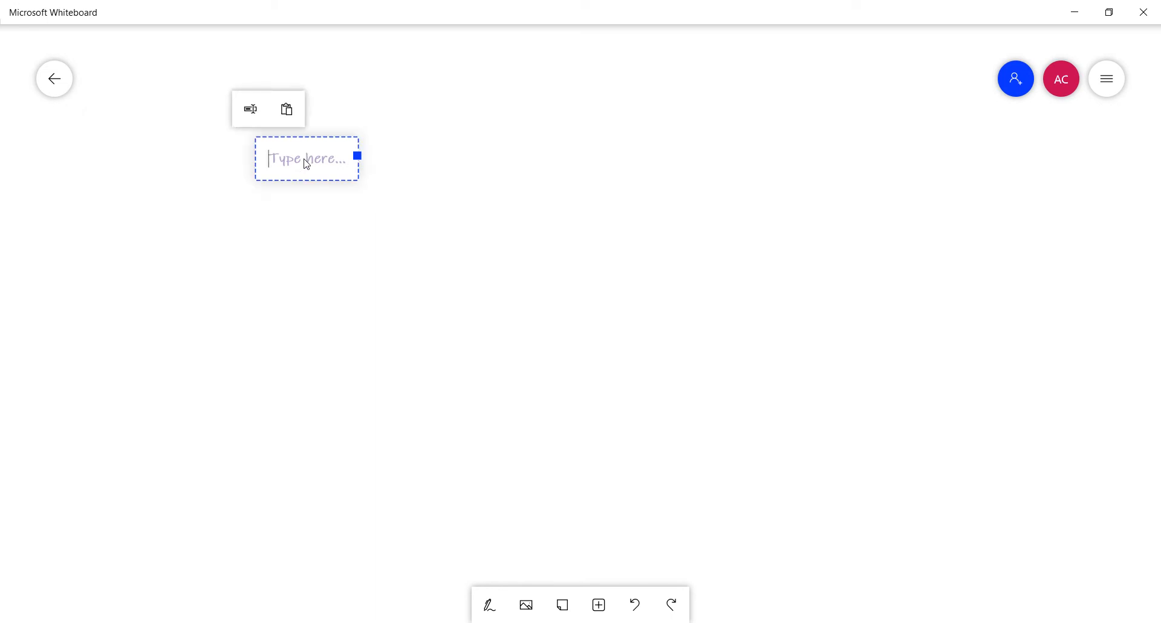
pyautogui.write('To Do')
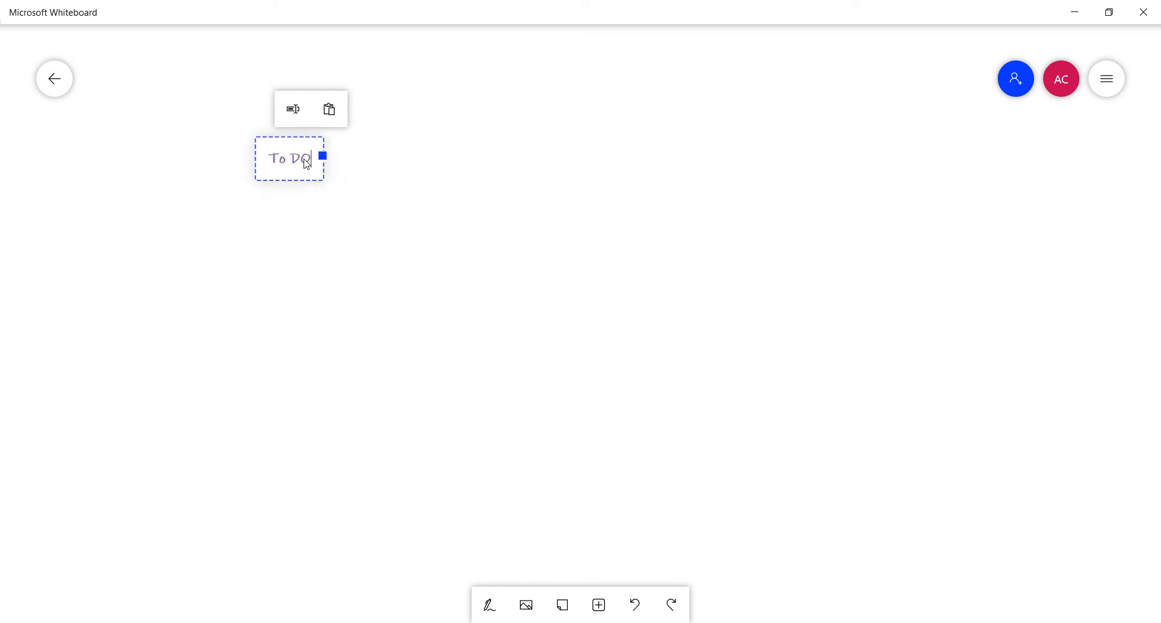
pyautogui.click(420, 192)
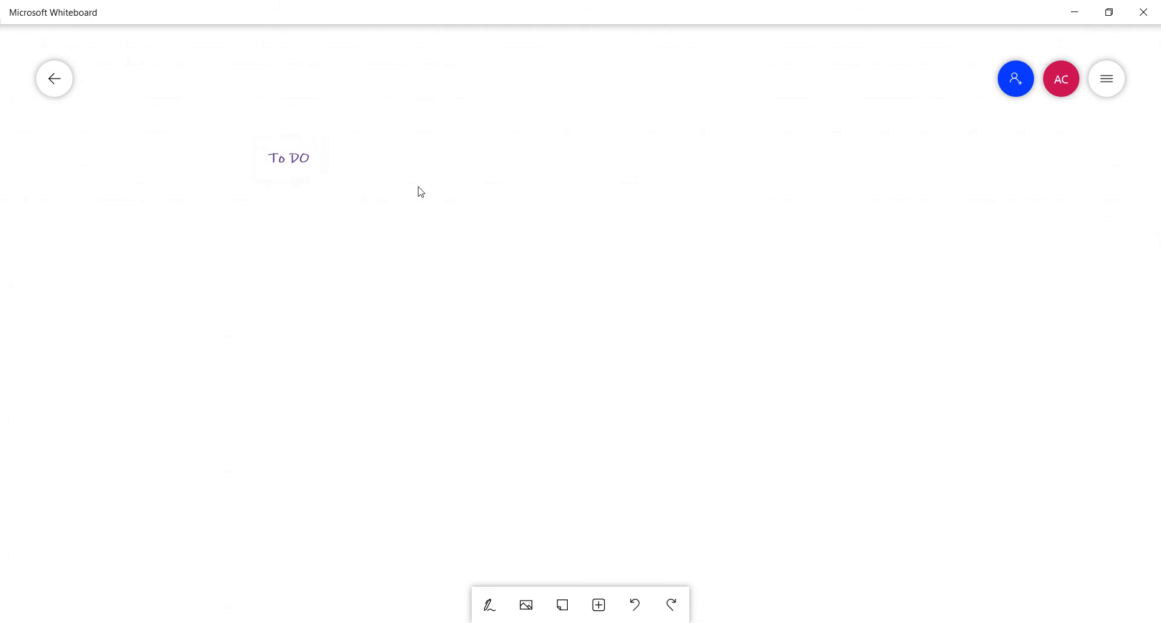
pyautogui.click(290, 159)
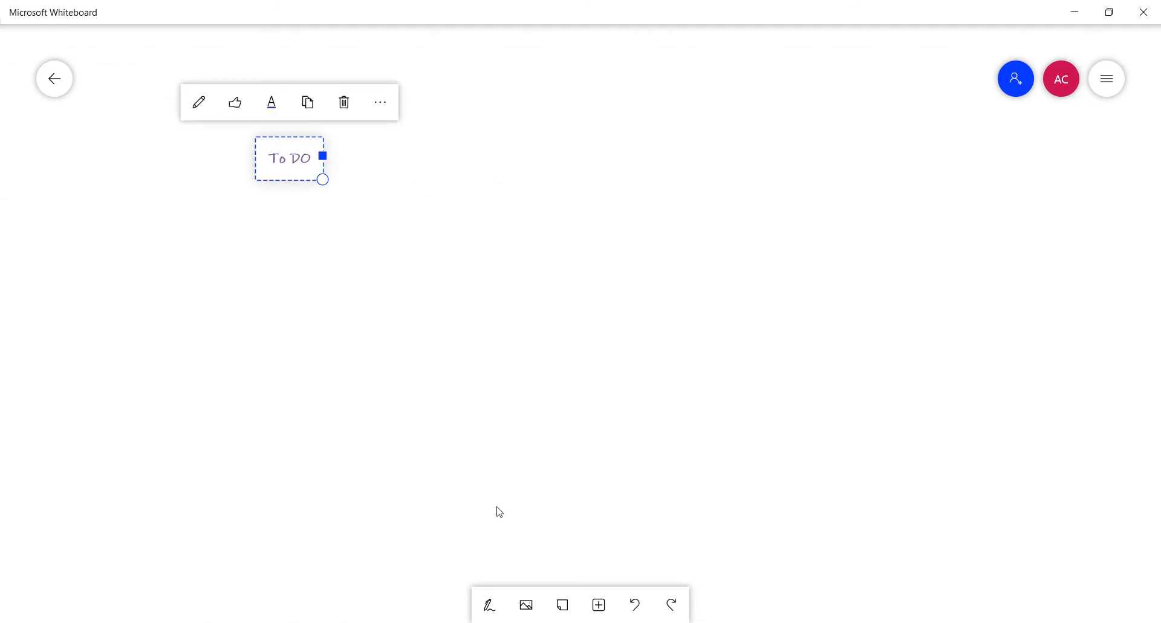
# Add the text heading "In Progress" and place it level with "To DO", on its right.
pyautogui.click(599, 605)
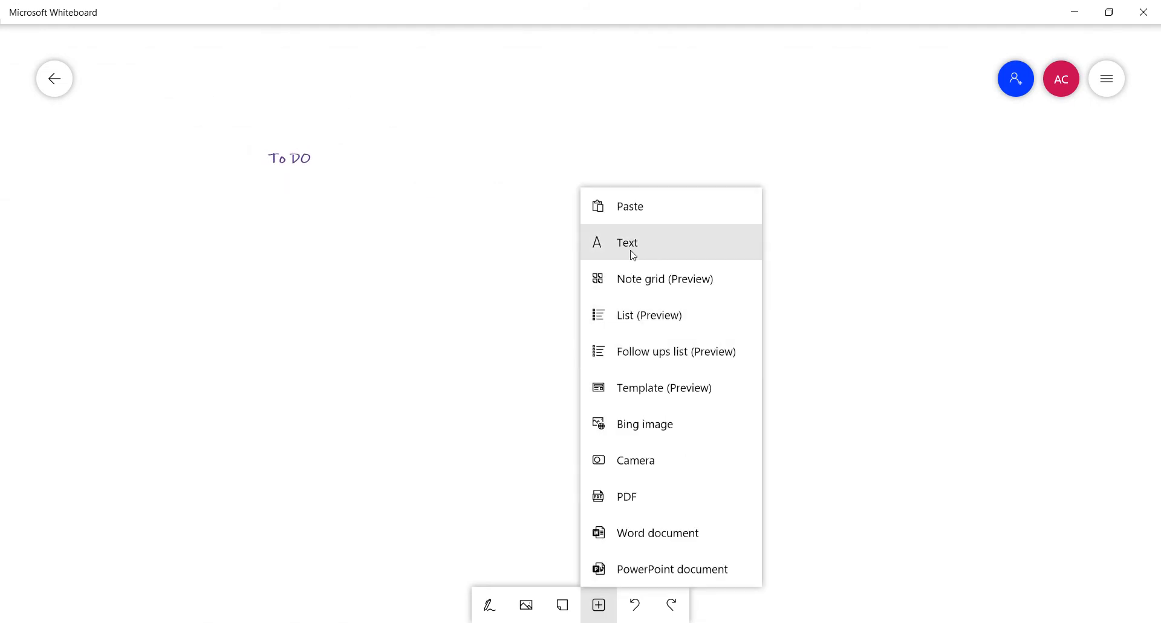
pyautogui.click(633, 253)
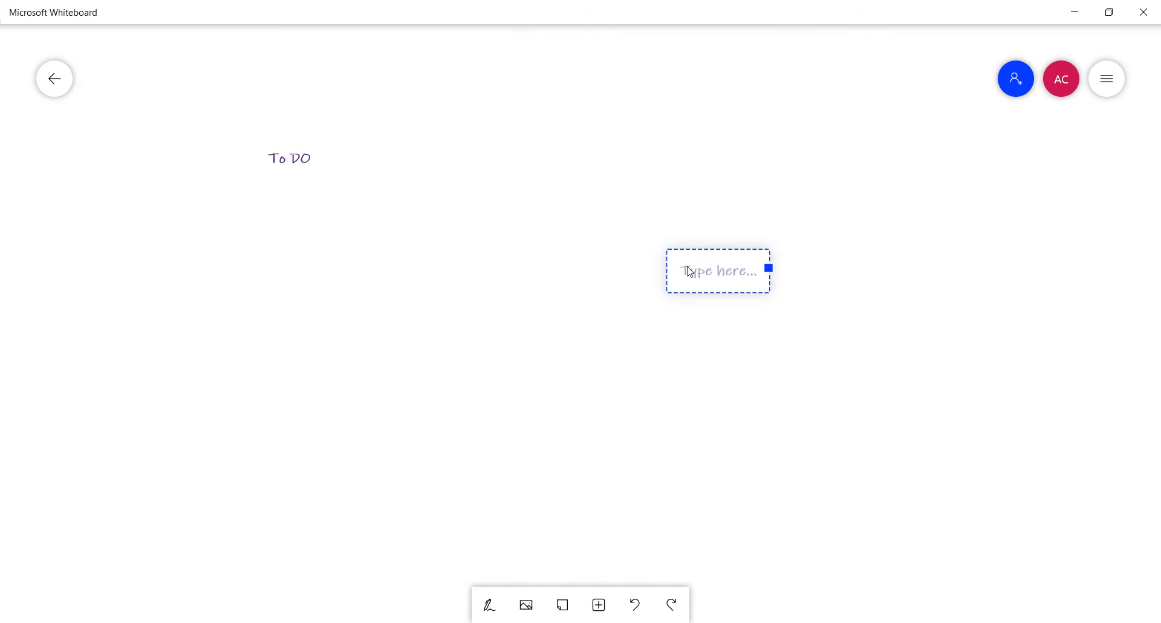
pyautogui.write('In Progr')
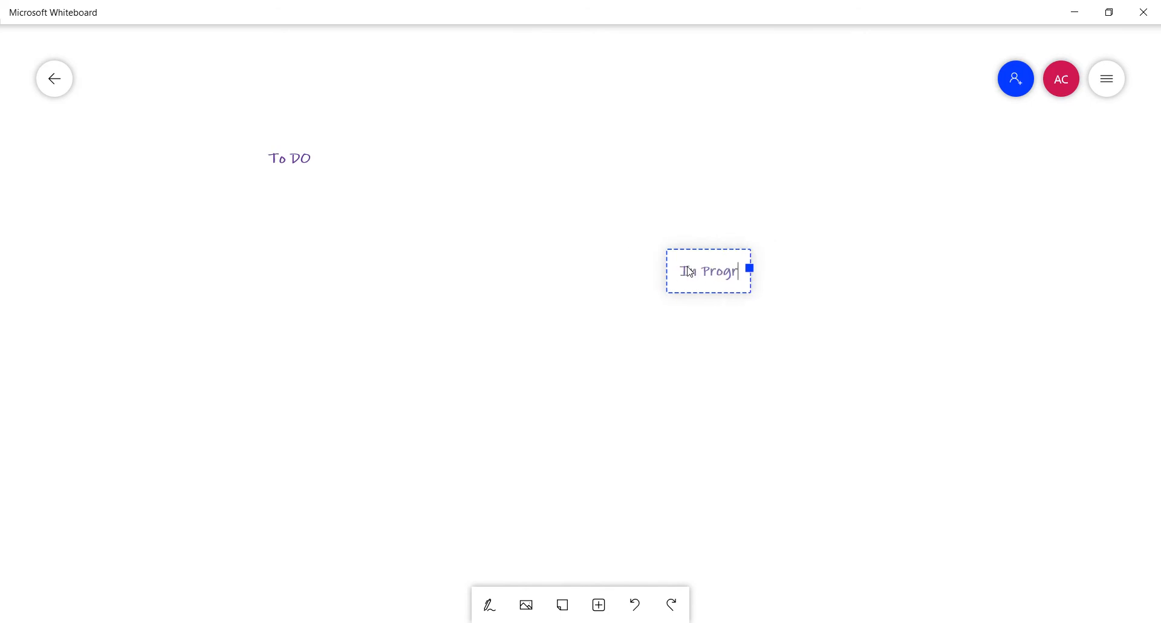
pyautogui.write('eess')
pyautogui.press('Return')
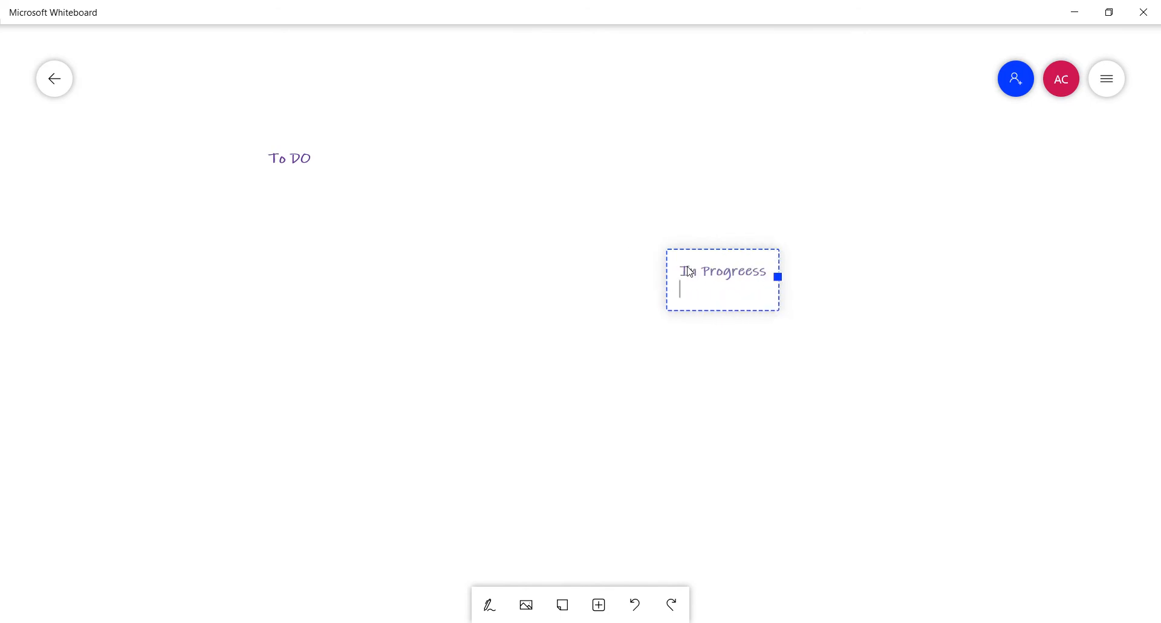
pyautogui.press('BackSpace')
pyautogui.press('BackSpace')
pyautogui.press('BackSpace')
pyautogui.press('BackSpace')
pyautogui.write('ss')
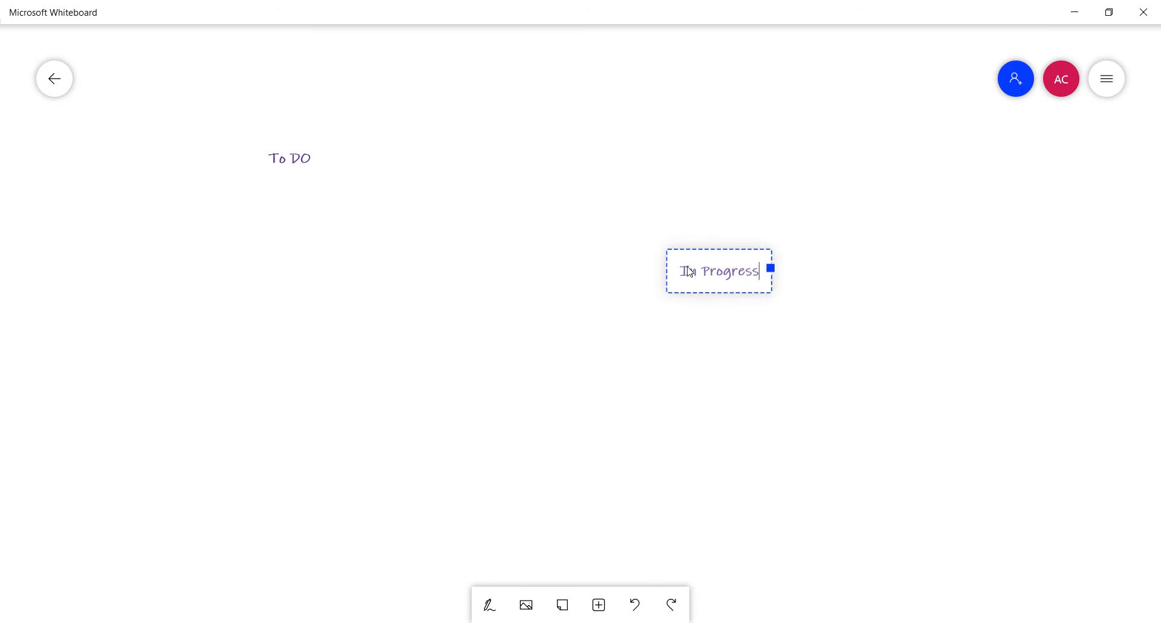
pyautogui.click(703, 327)
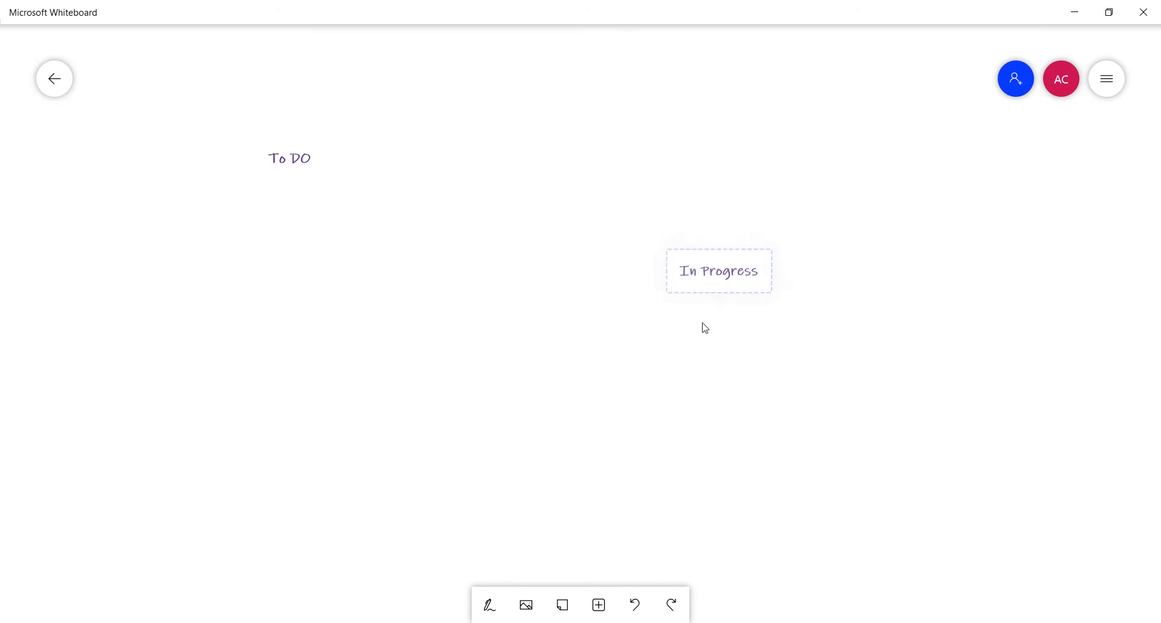
pyautogui.moveTo(705, 281); pyautogui.dragTo(459, 164)
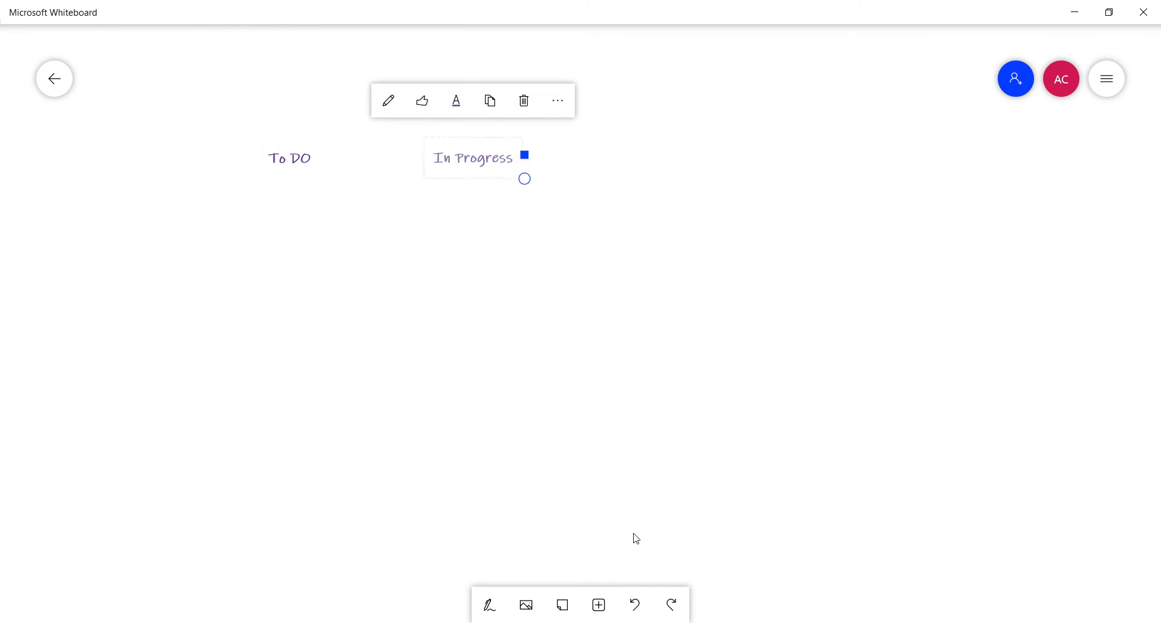
# Add the text heading "Done" and place it to the right of "In Progress", in the same row.
pyautogui.click(598, 605)
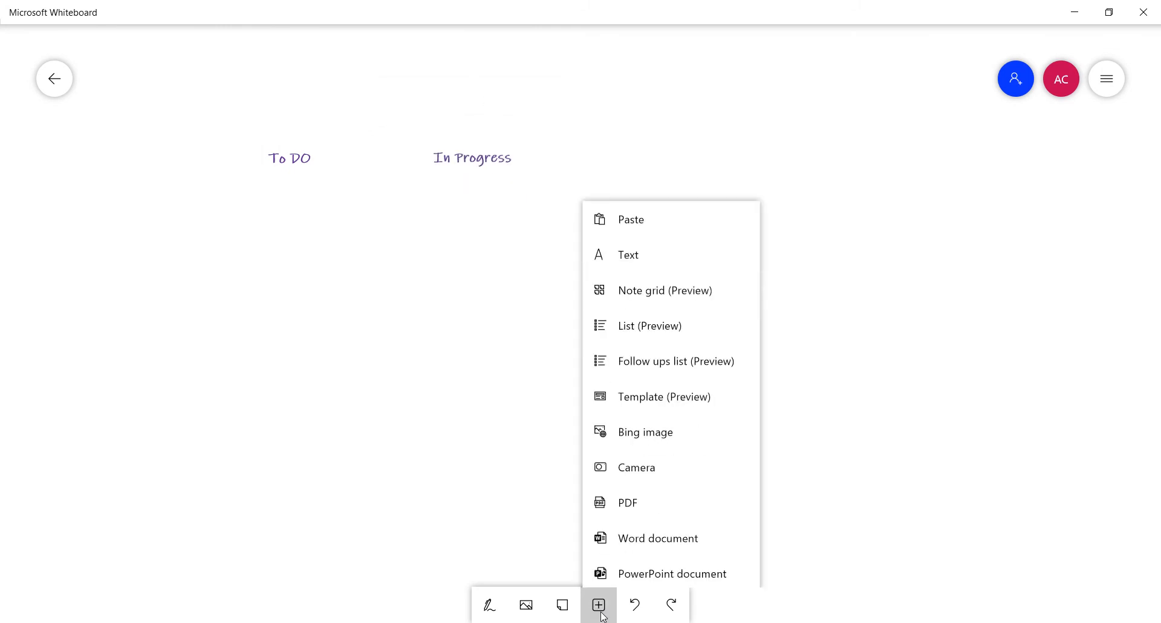
pyautogui.click(669, 239)
pyautogui.write('Done')
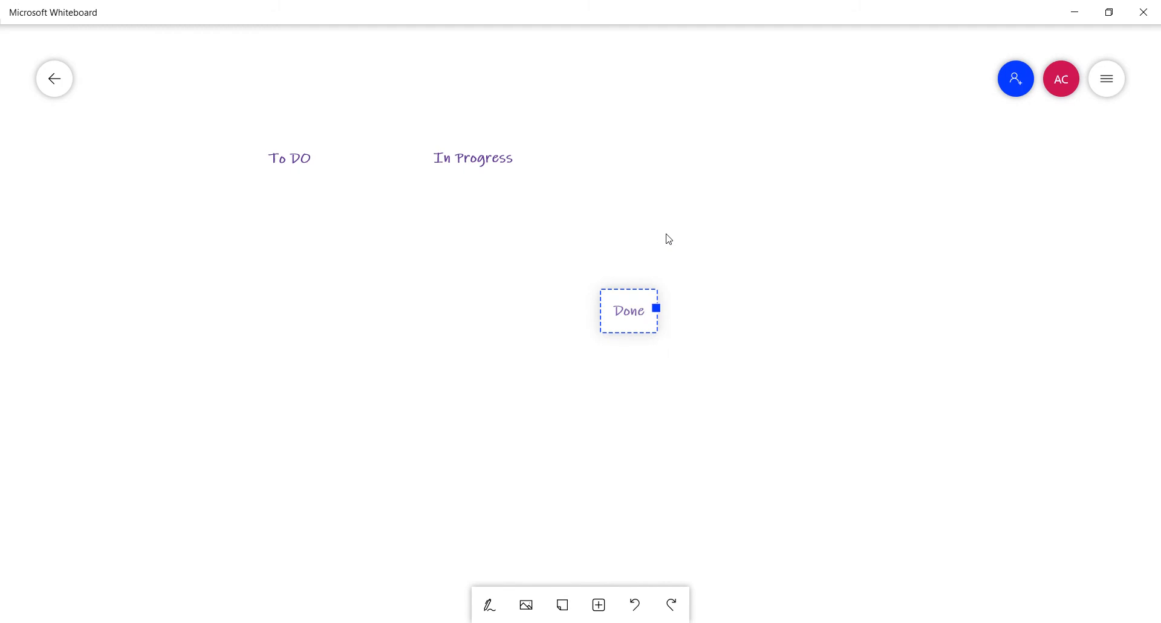
pyautogui.click(669, 239)
pyautogui.moveTo(634, 328); pyautogui.dragTo(607, 167)
# Turn off object snapping, and try it by moving the "Done" heading over "In Progress" and back into its row.
pyautogui.click(1107, 80)
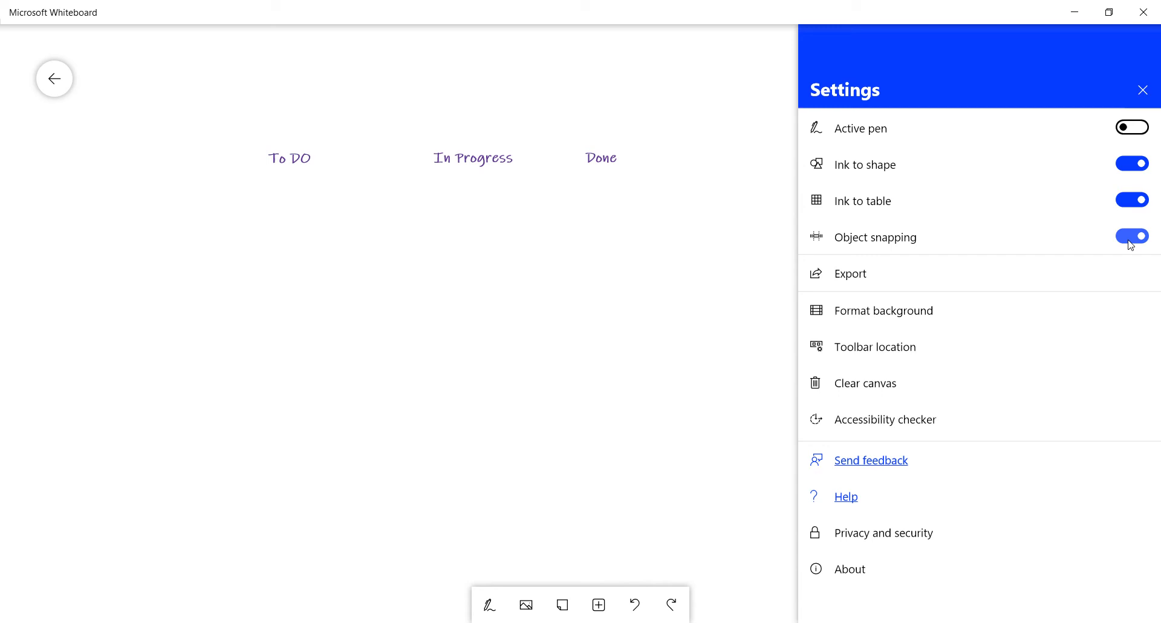
pyautogui.click(1130, 238)
pyautogui.click(560, 191)
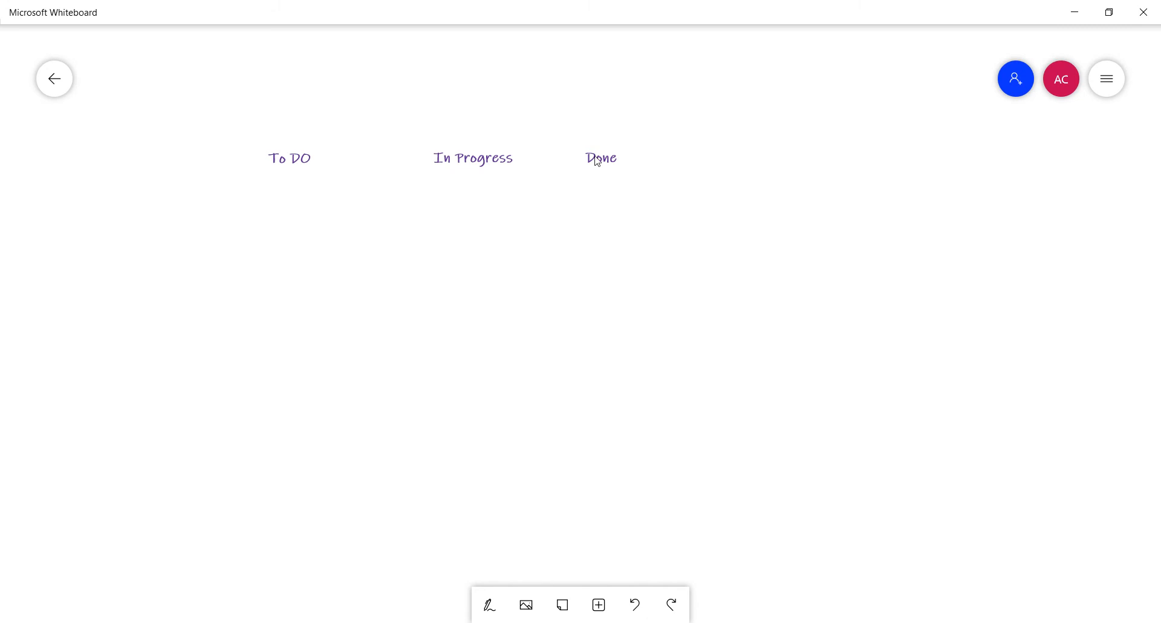
pyautogui.moveTo(599, 159); pyautogui.dragTo(513, 164)
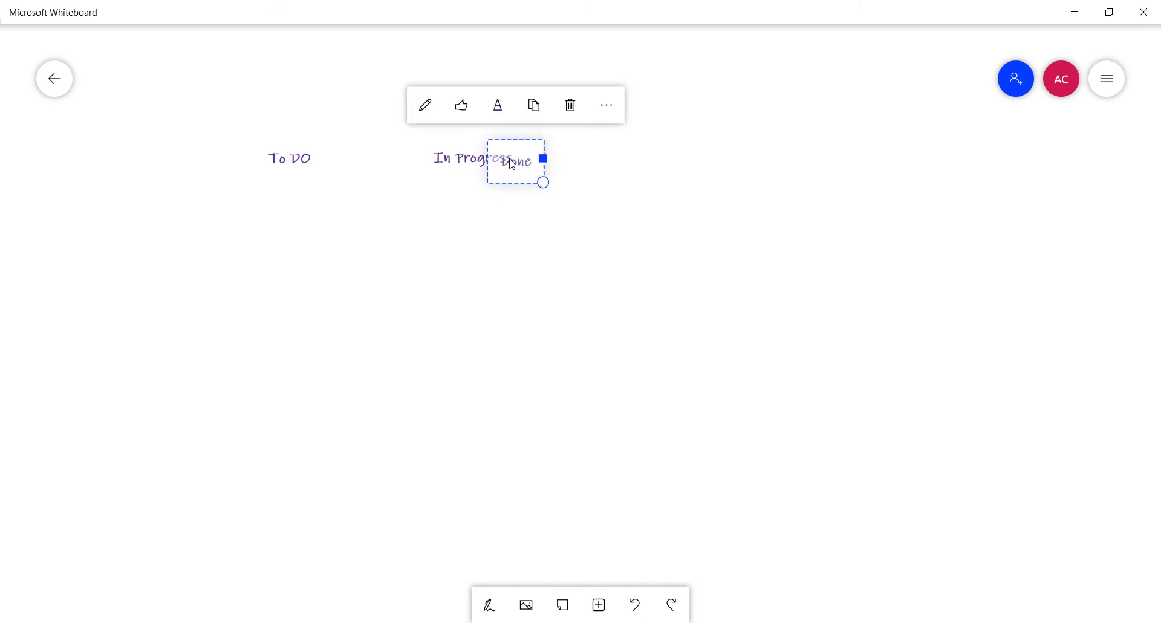
pyautogui.moveTo(512, 163); pyautogui.dragTo(603, 160)
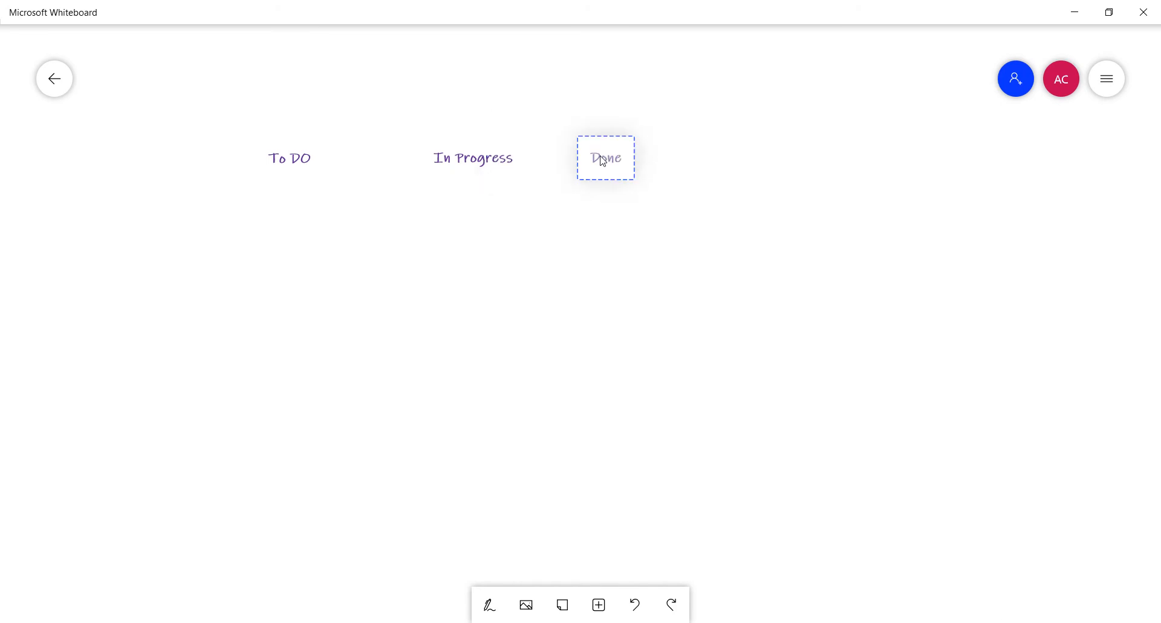
pyautogui.moveTo(604, 161); pyautogui.dragTo(603, 161)
# Turn object snapping back on for the whiteboard.
pyautogui.click(1102, 87)
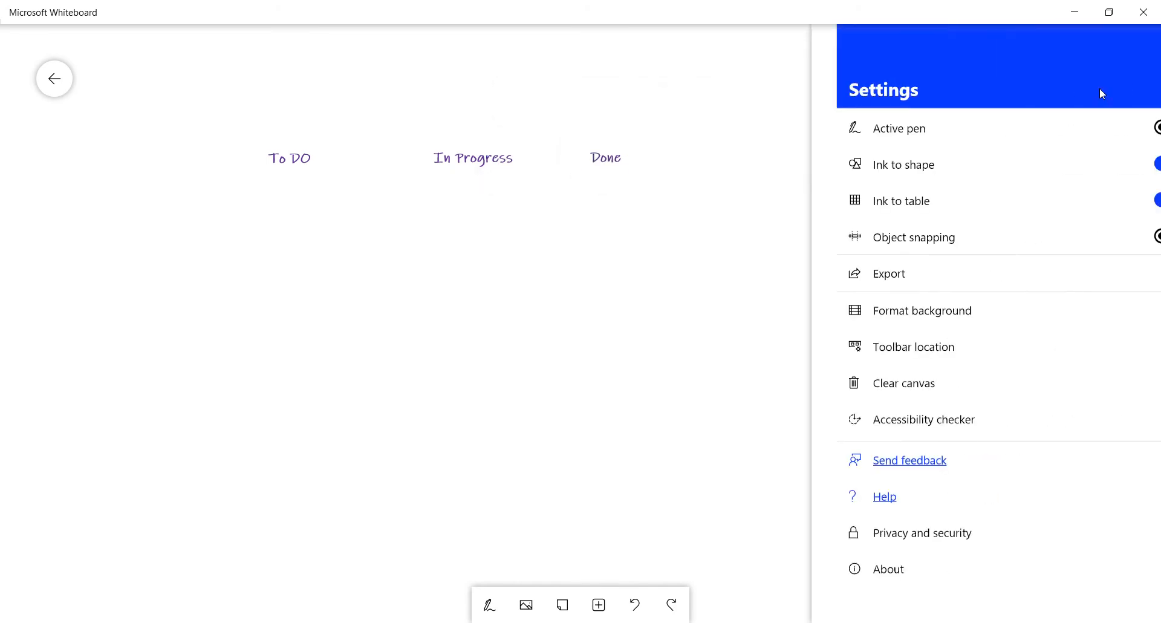
pyautogui.click(1131, 237)
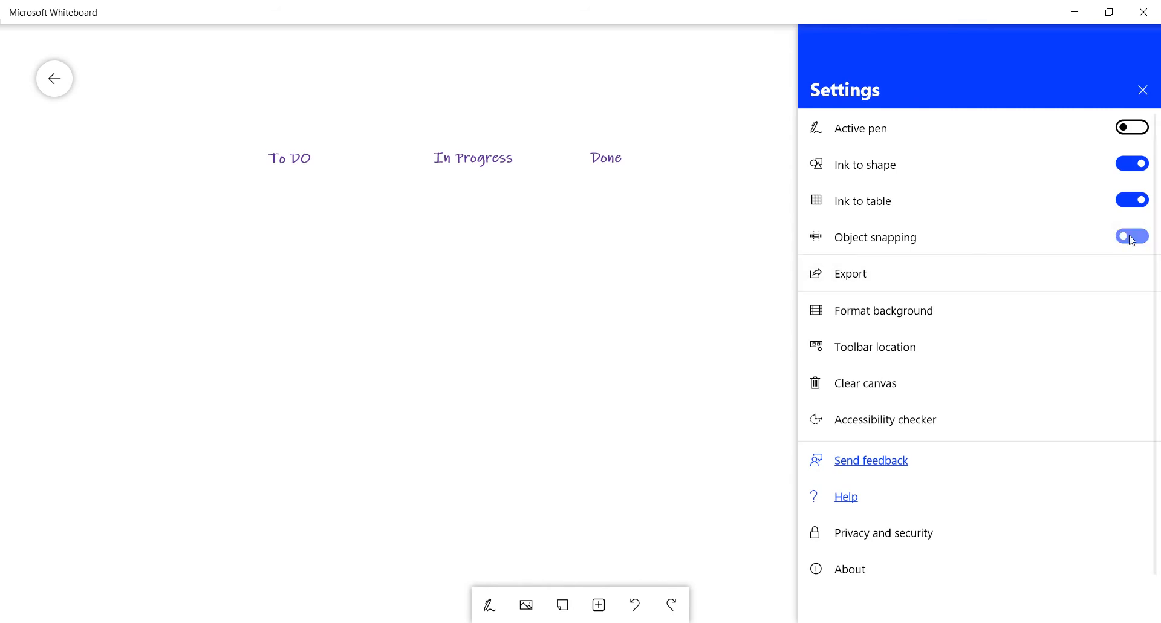
pyautogui.click(561, 272)
# Space out the headings by moving "Done" slightly right and "In Progress" slightly left, keeping them roughly level with "To DO".
pyautogui.moveTo(603, 159)
pyautogui.mouseDown()
pyautogui.moveTo(562, 161)
pyautogui.moveTo(623, 162)
pyautogui.moveTo(578, 148)
pyautogui.moveTo(585, 164)
pyautogui.moveTo(614, 161)
pyautogui.mouseUp()
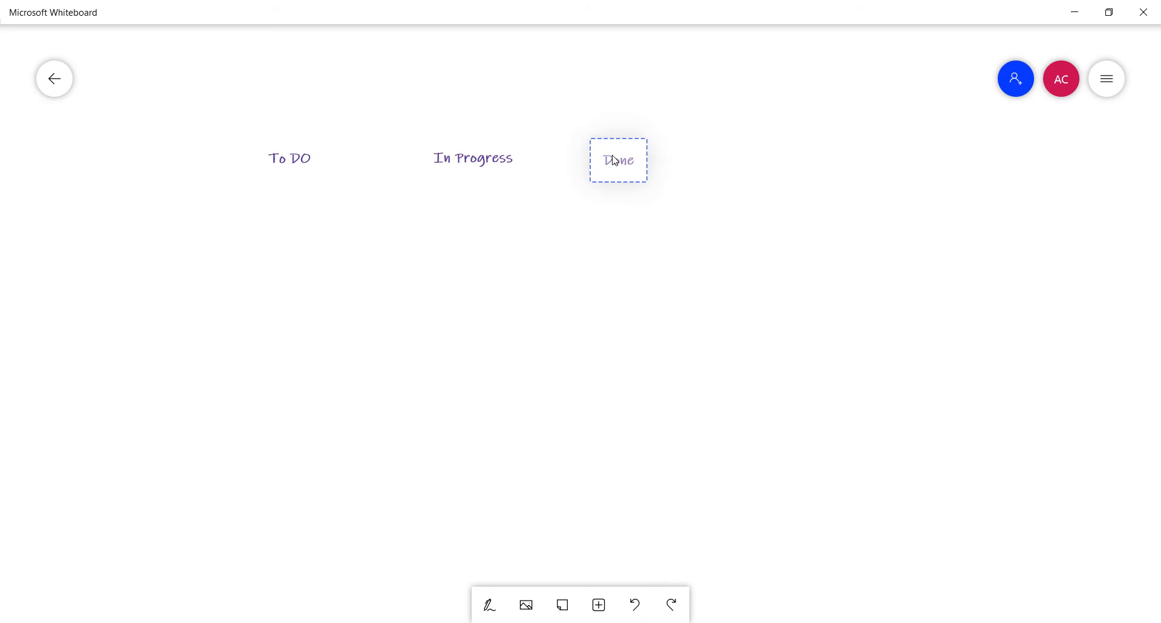
pyautogui.moveTo(614, 160); pyautogui.dragTo(613, 160)
pyautogui.moveTo(447, 160); pyautogui.dragTo(424, 166)
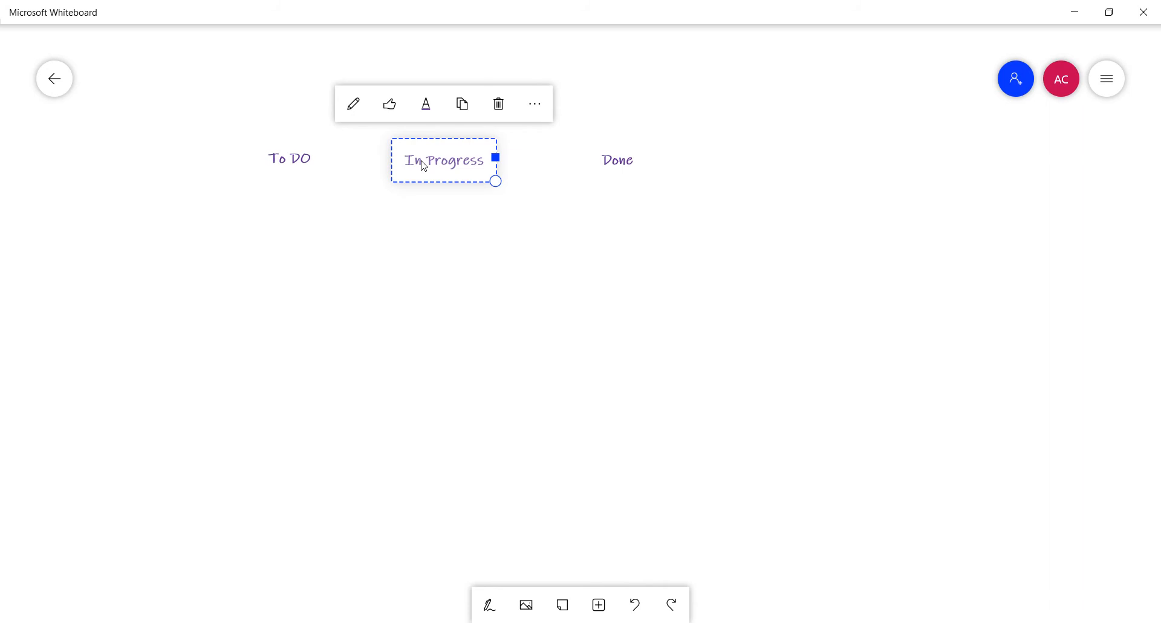
# Colour the "In Progress" heading orange and the "Done" heading green.
pyautogui.click(427, 104)
pyautogui.click(389, 140)
pyautogui.click(602, 159)
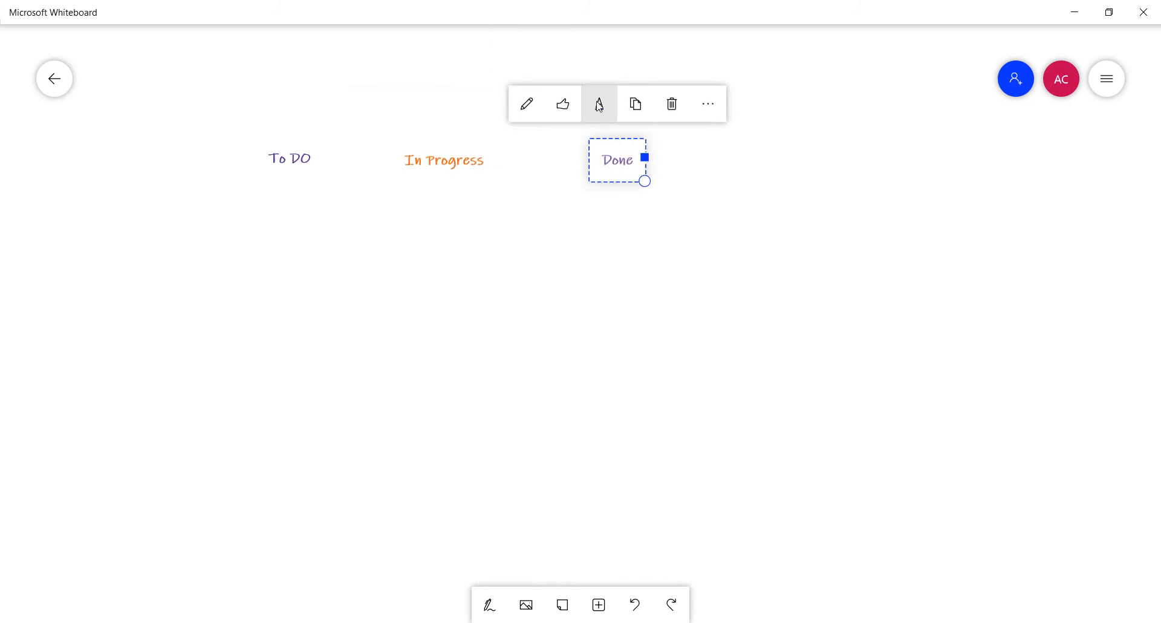
pyautogui.click(599, 106)
pyautogui.click(598, 180)
# Add a like to the "Done" heading and remove it again.
pyautogui.click(561, 107)
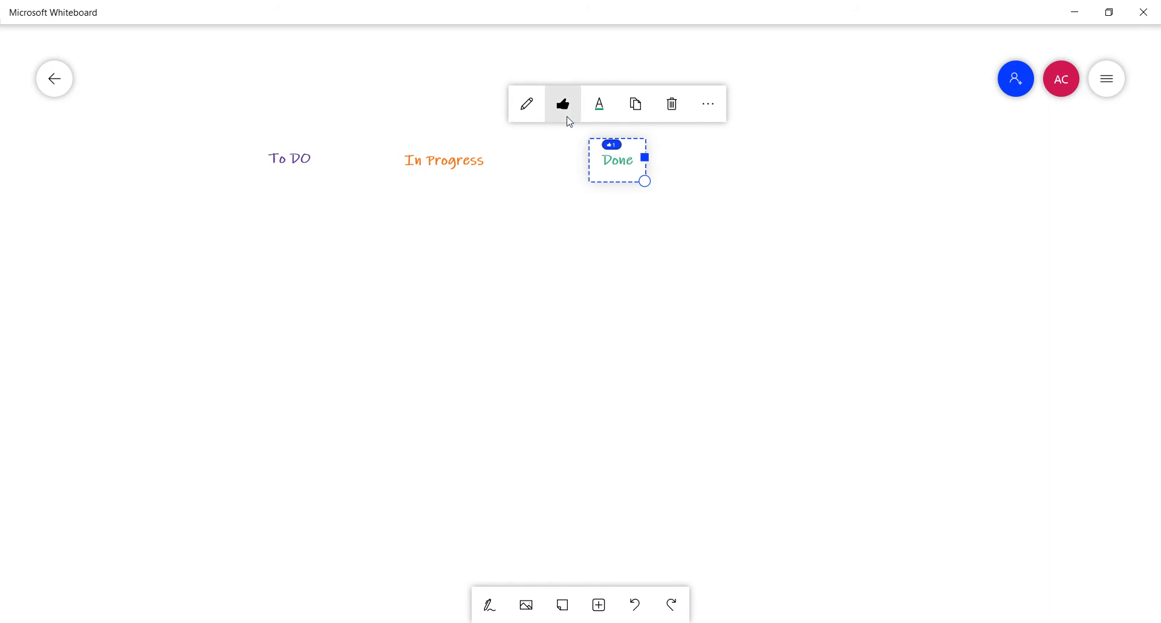
pyautogui.click(568, 119)
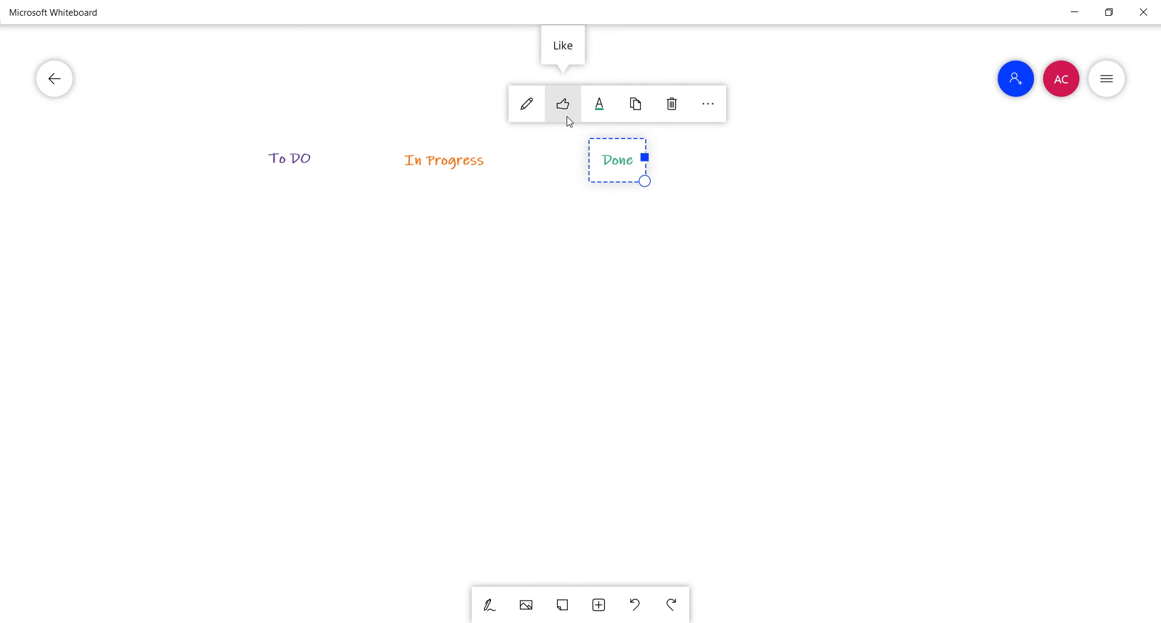
# Check the Microsoft Whiteboard tutorial outline in the notes window and return to the whiteboard.
pyautogui.click(593, 612)
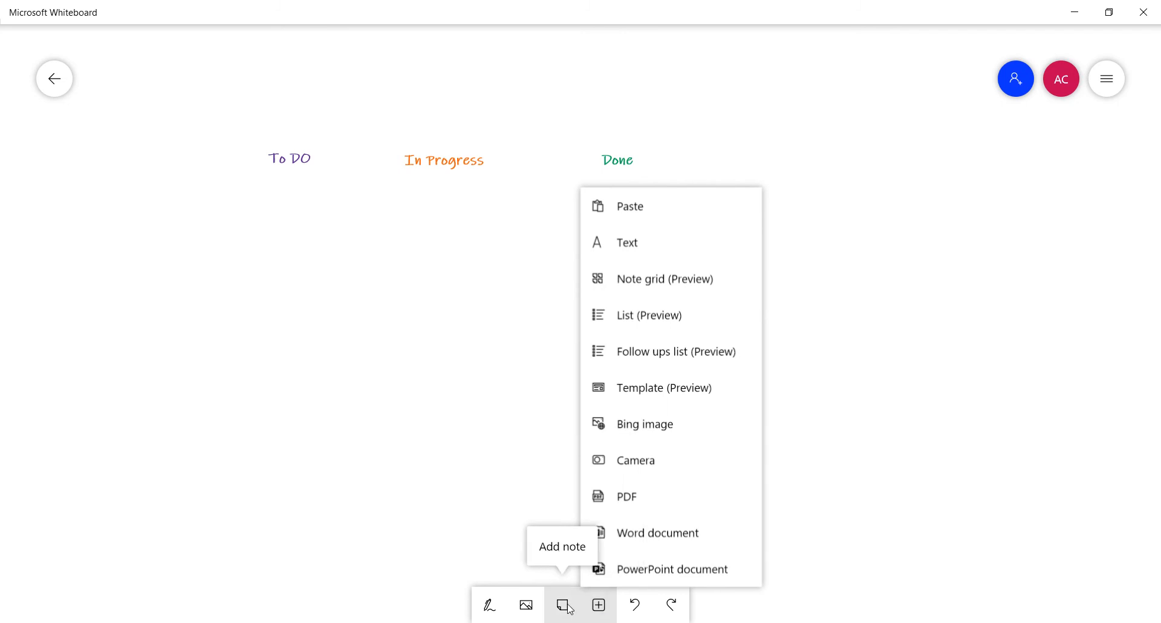
pyautogui.click(510, 516)
pyautogui.click(397, 620)
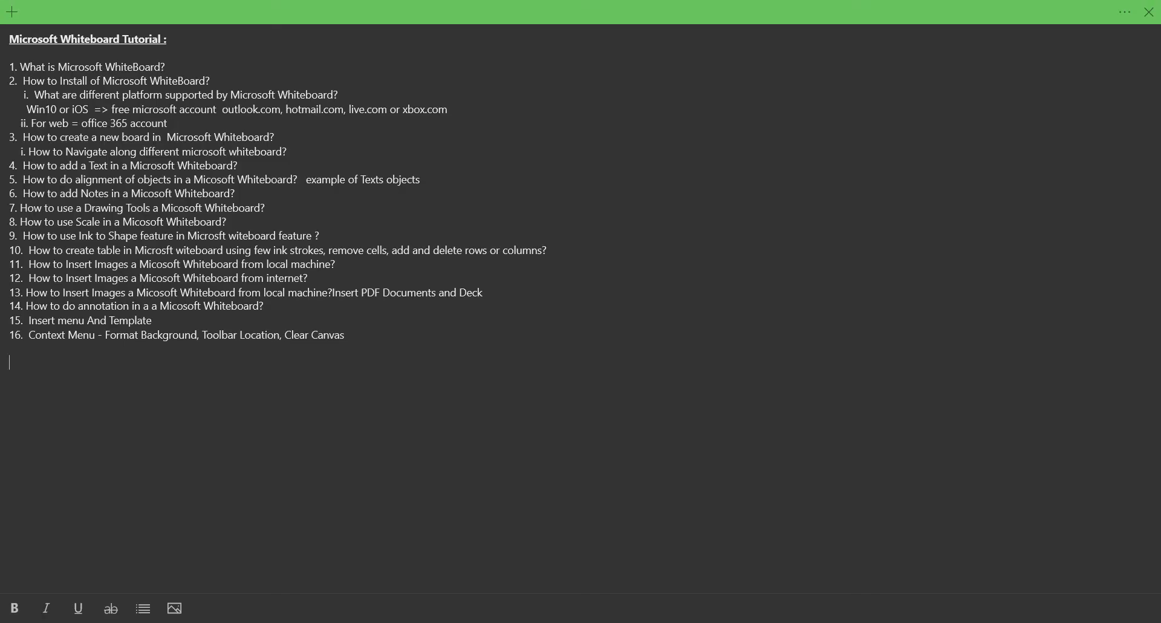
pyautogui.hotkey('alt', 'Tab')
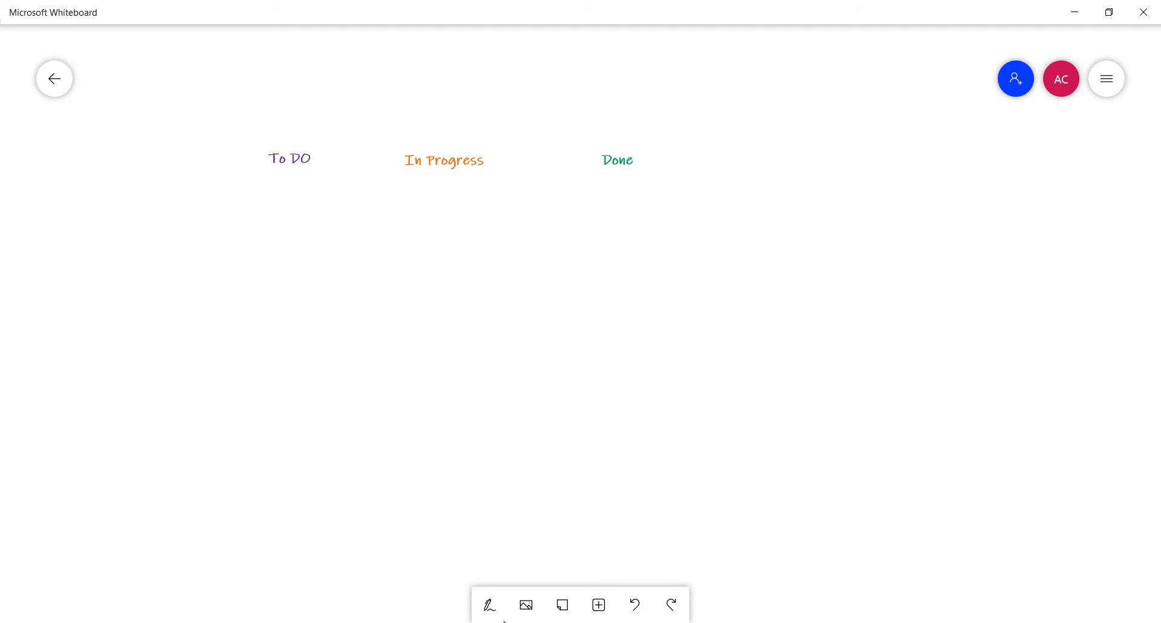
# Add a sticky note beneath the "To DO" heading with the text "Video about waht is Rest API".
pyautogui.click(562, 605)
pyautogui.click(749, 423)
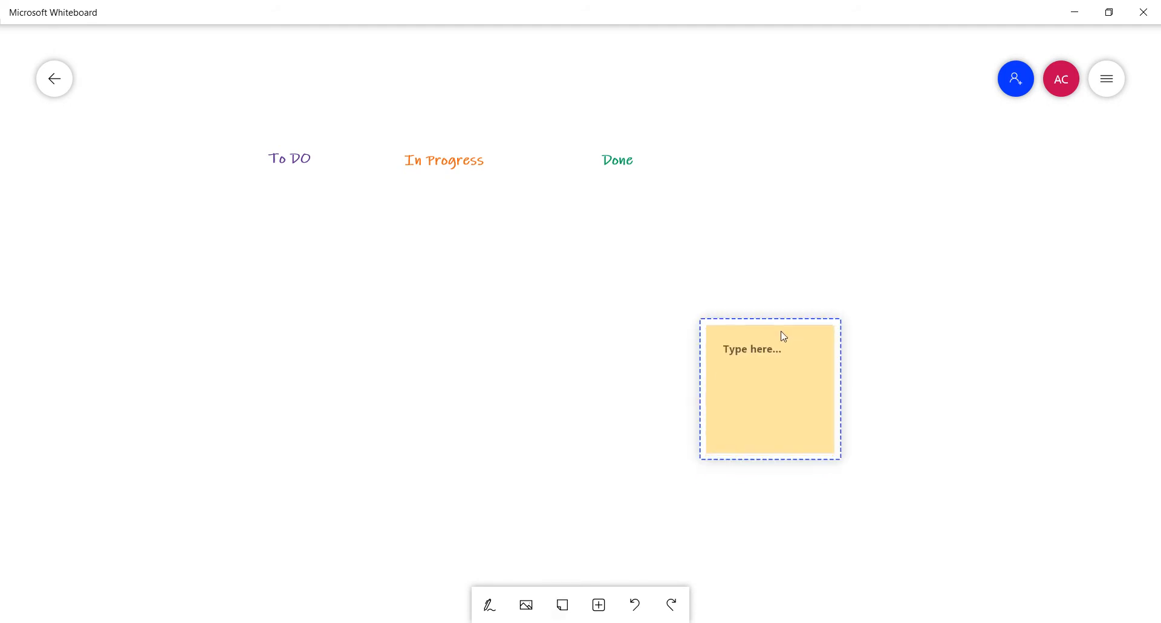
pyautogui.moveTo(783, 336); pyautogui.dragTo(263, 220)
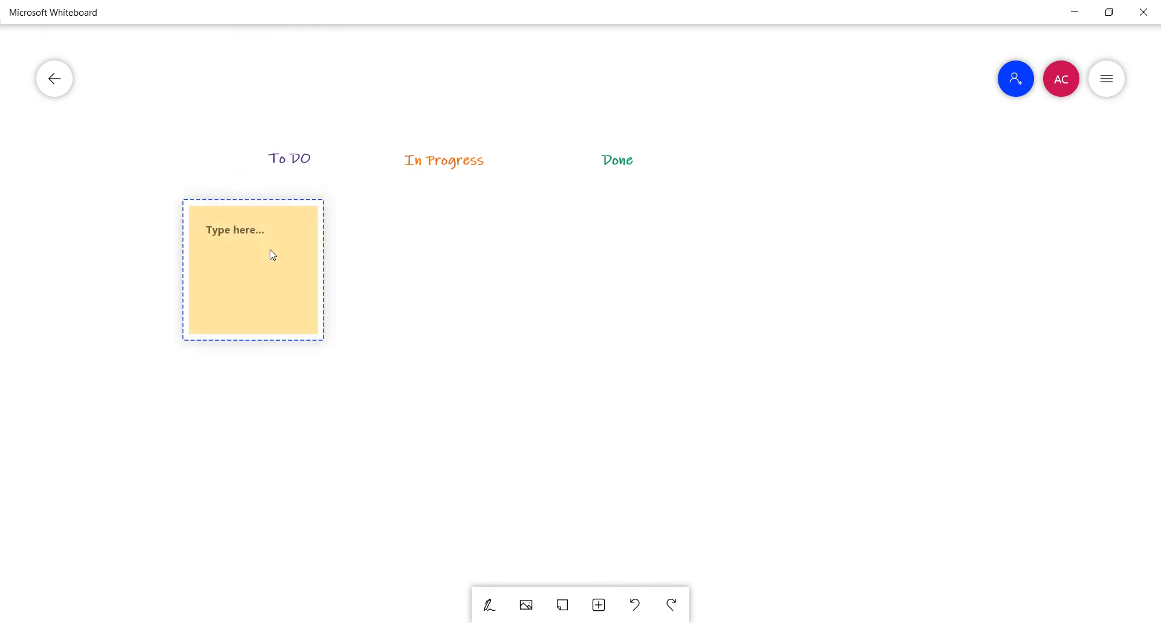
pyautogui.write('Video about waht is')
pyautogui.press('BackSpace')
pyautogui.write('is Rest A')
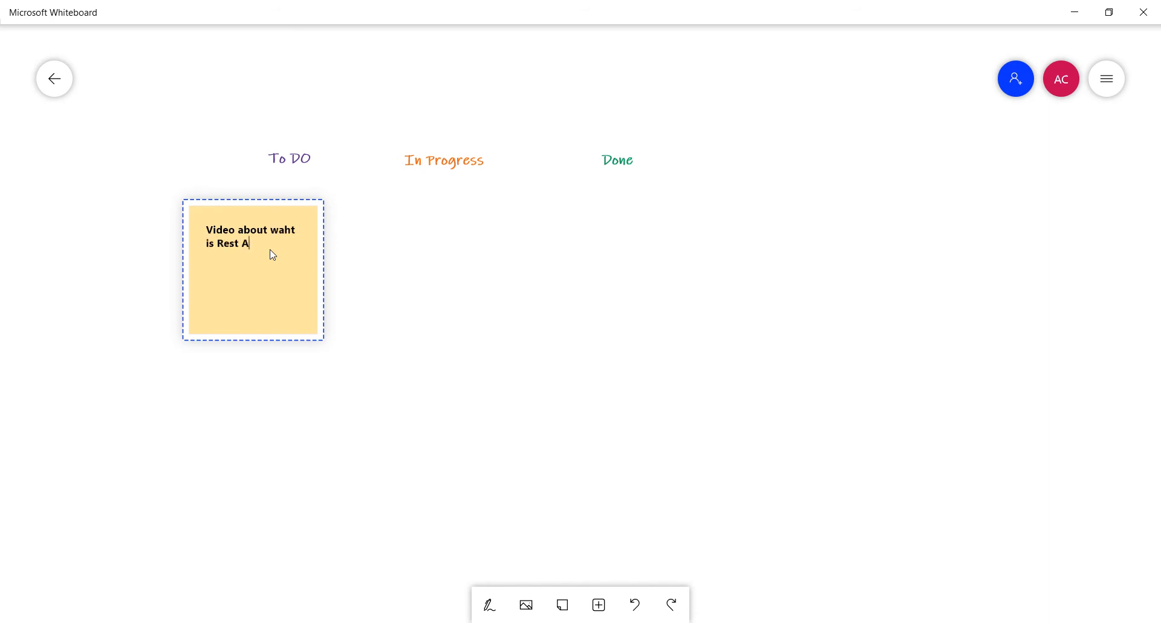
pyautogui.write('PI')
pyautogui.click(454, 327)
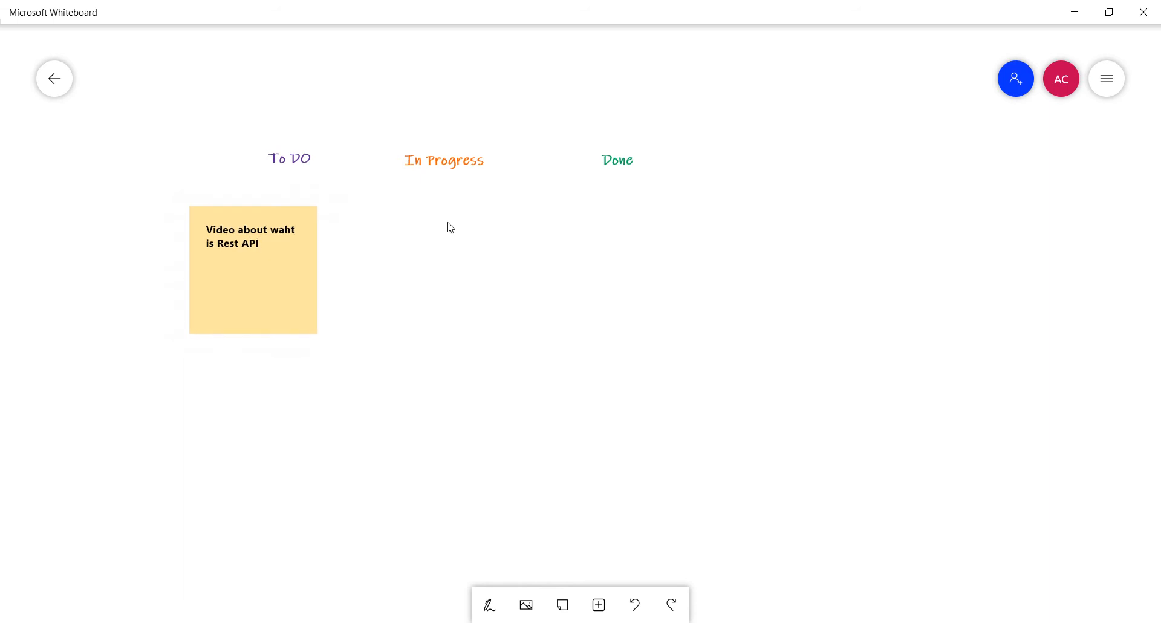
# Add a sticky note beneath "In Progress" with the text "Video About why we need to test at API layer?".
pyautogui.moveTo(560, 586); pyautogui.dragTo(466, 296)
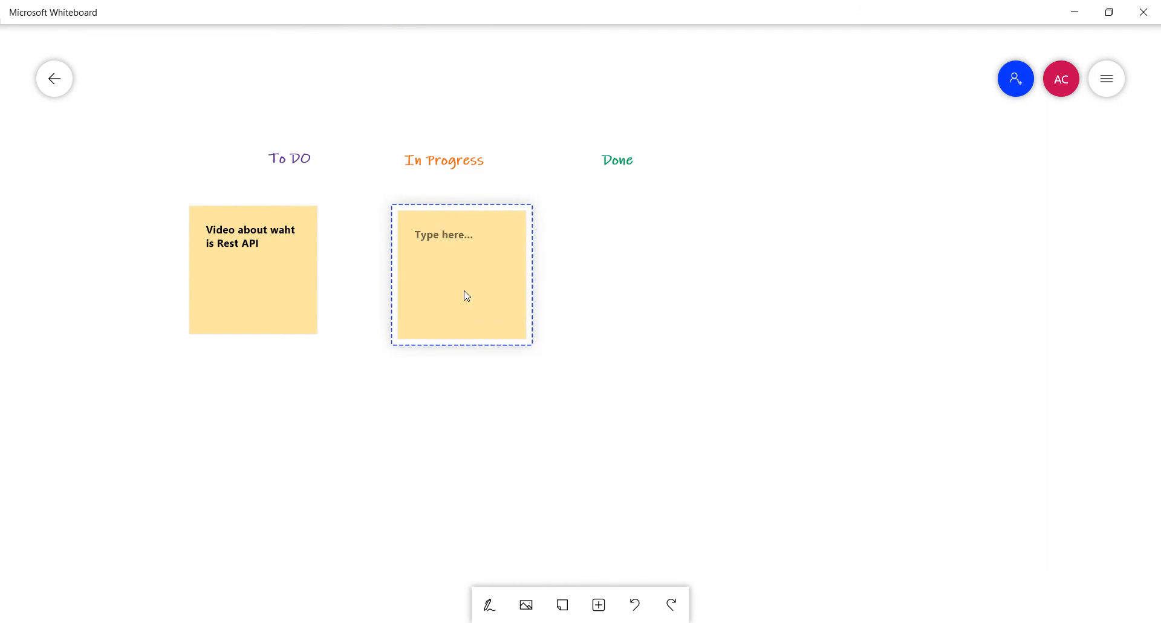
pyautogui.write('Video About why we')
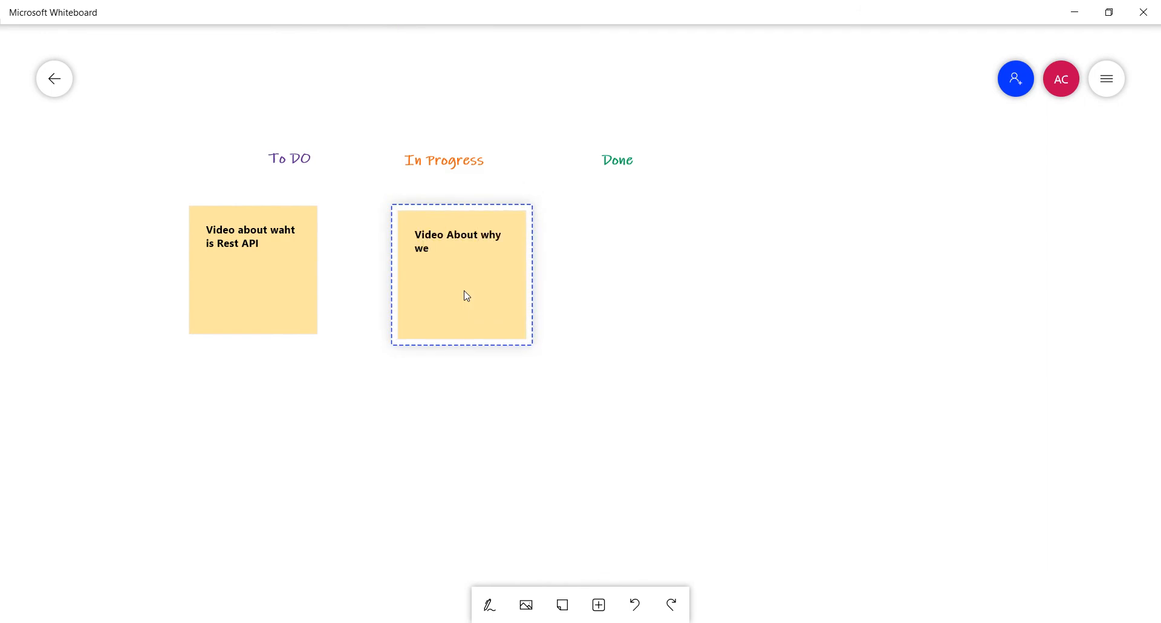
pyautogui.write(' need to test at API layer')
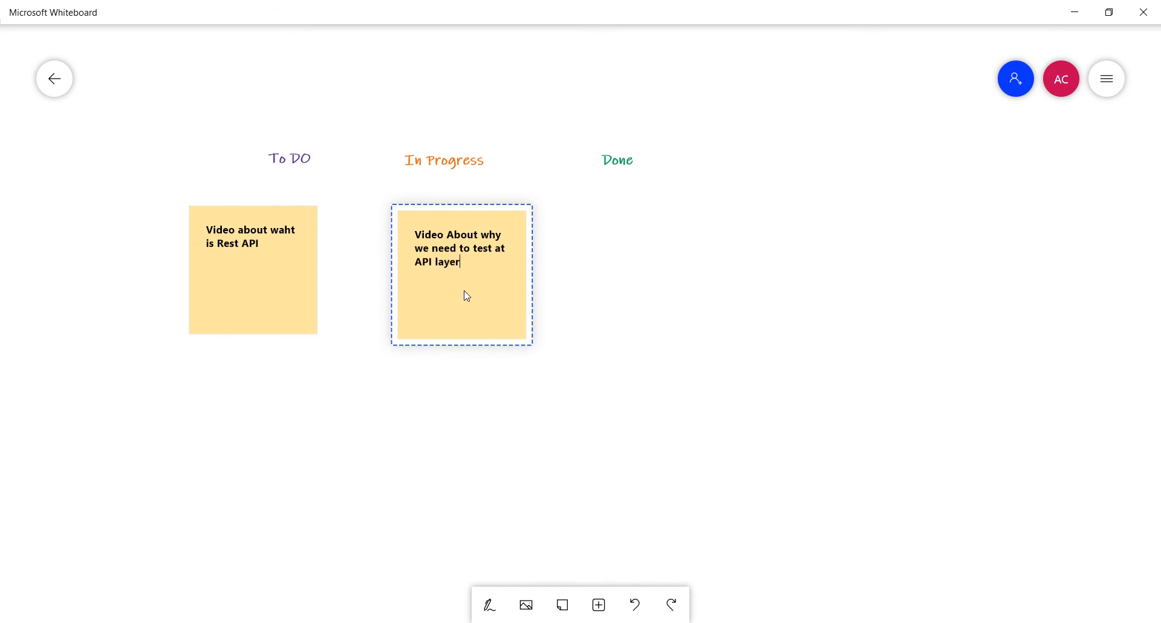
pyautogui.write('?')
pyautogui.click(456, 364)
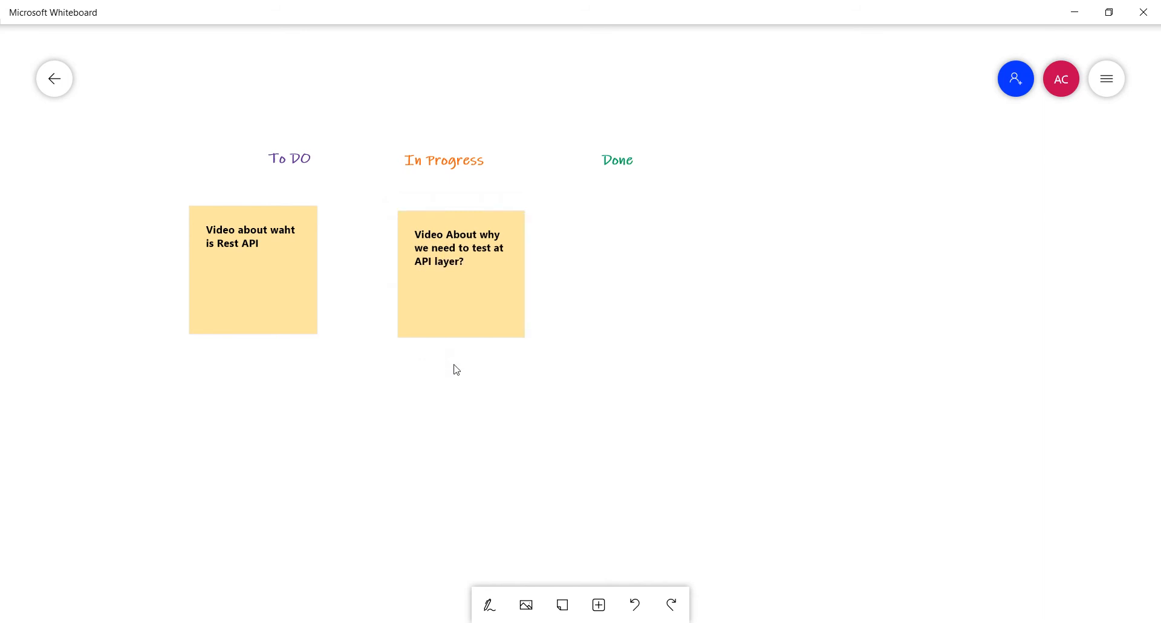
# Change the colour of the sticky note beneath "In Progress" to blue.
pyautogui.click(200, 254)
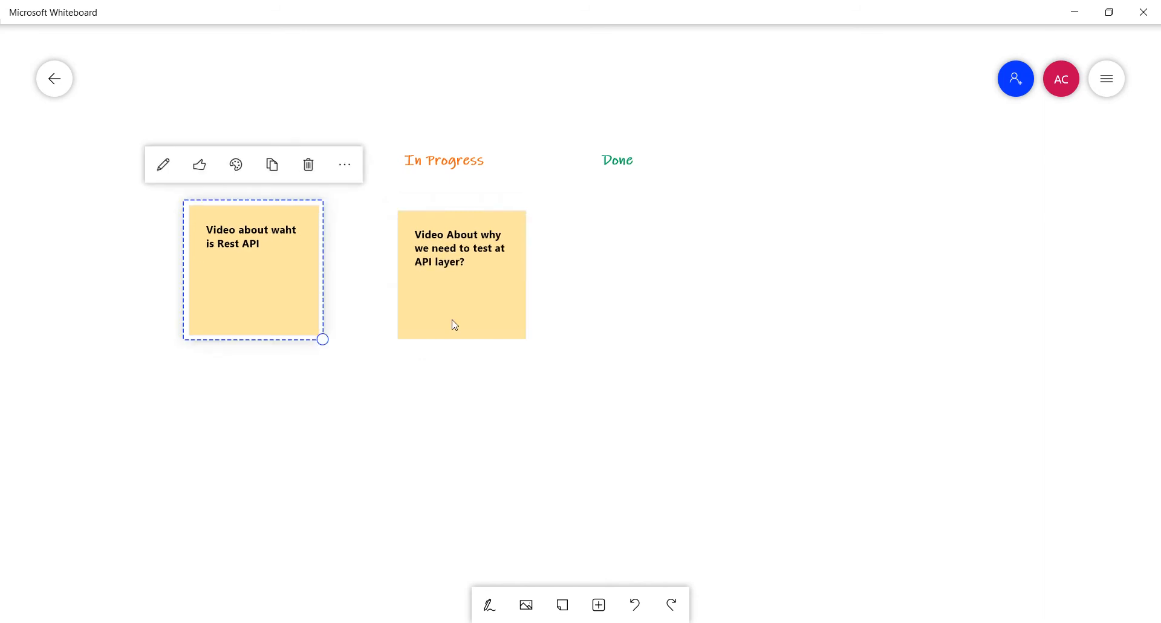
pyautogui.click(513, 321)
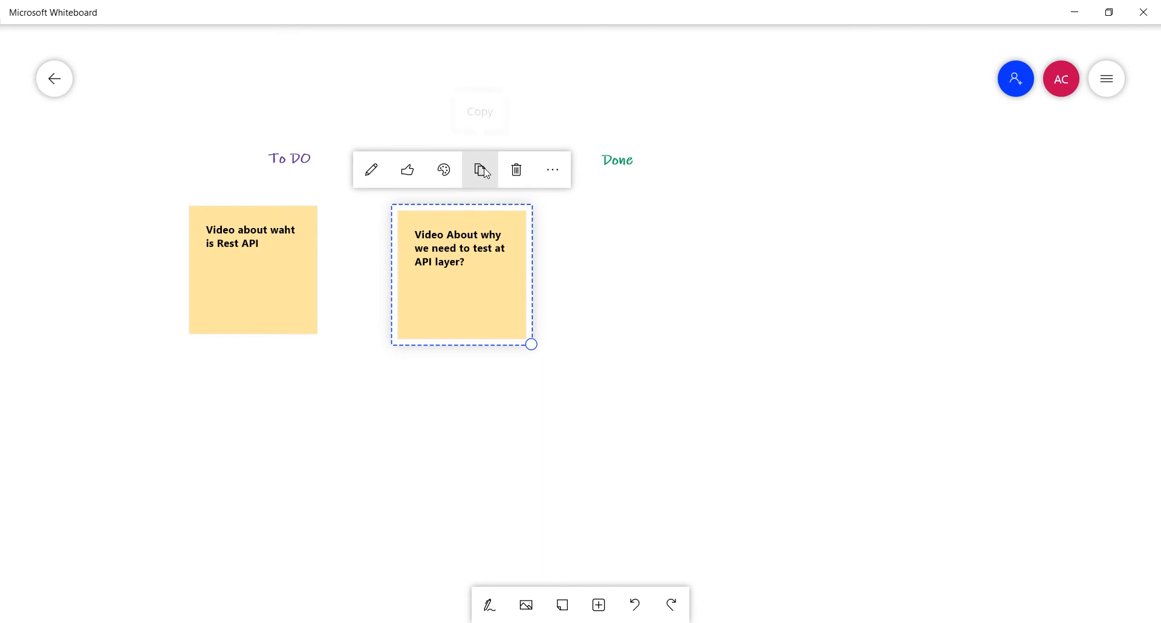
pyautogui.click(618, 162)
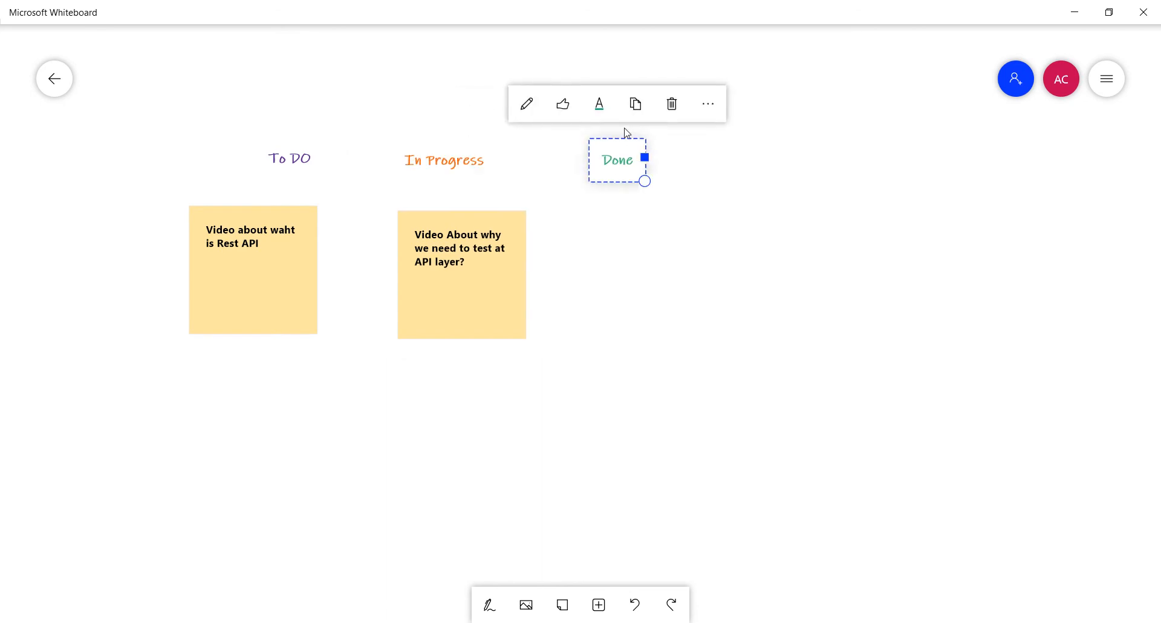
pyautogui.click(500, 253)
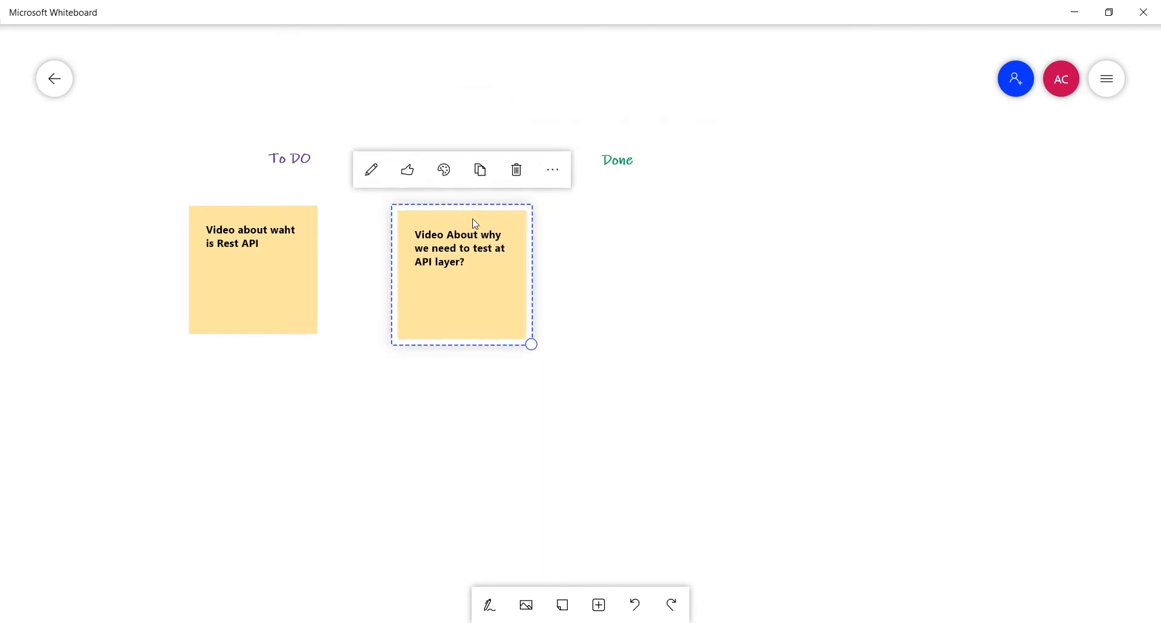
pyautogui.click(442, 185)
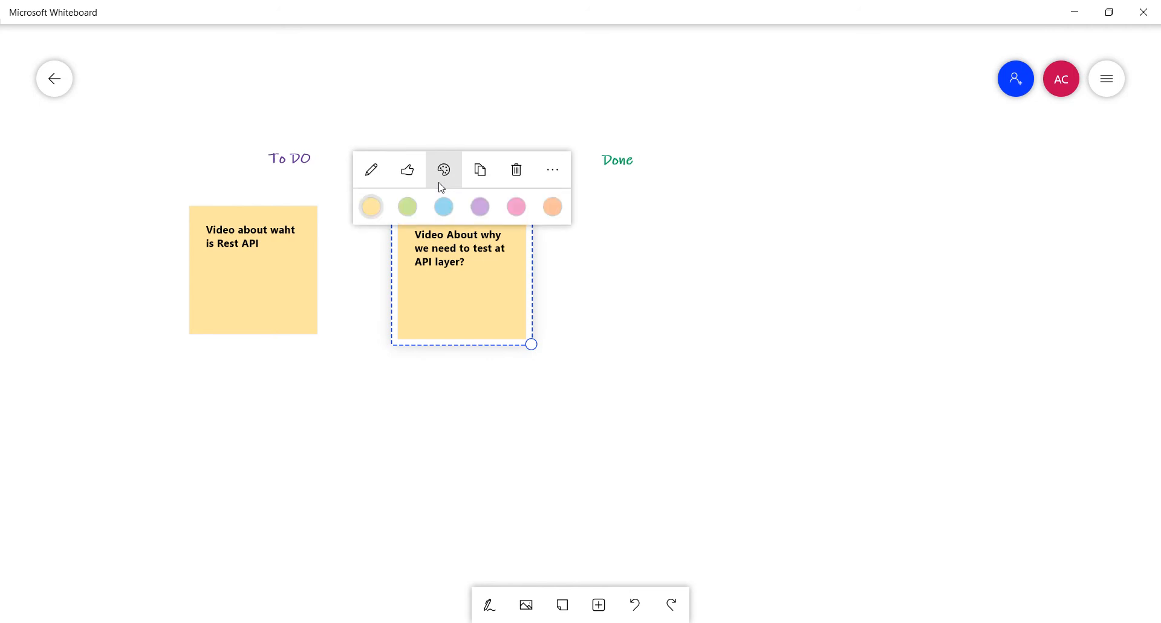
pyautogui.click(446, 211)
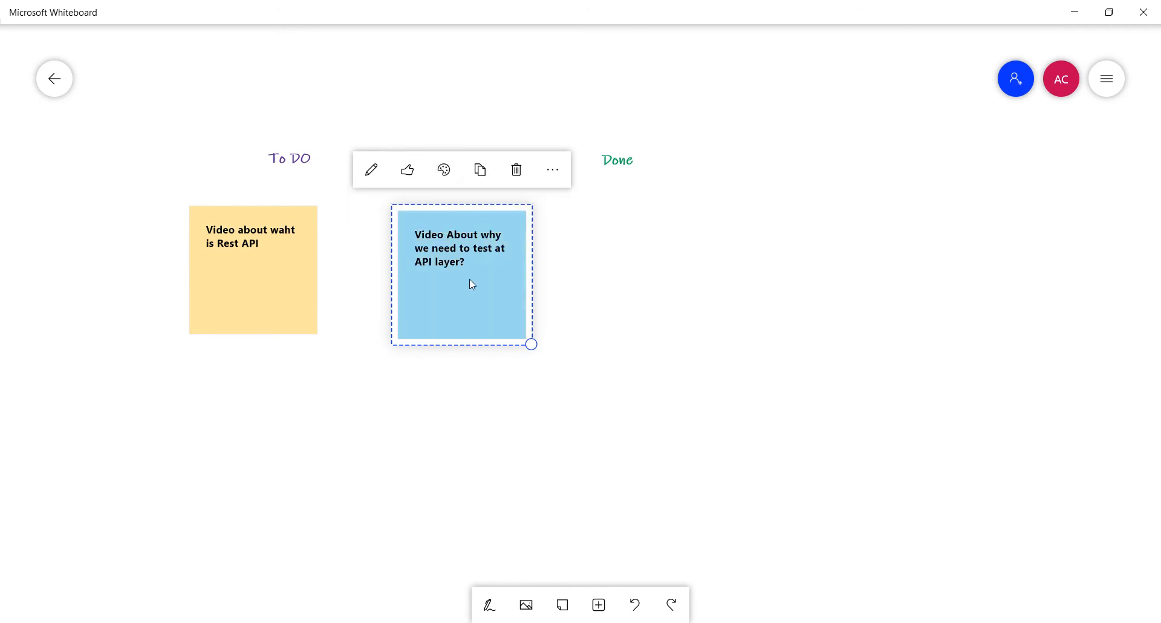
# Paste a copy of the blue sticky note and place it beneath the "Done" heading, level with the original.
pyautogui.click(612, 260)
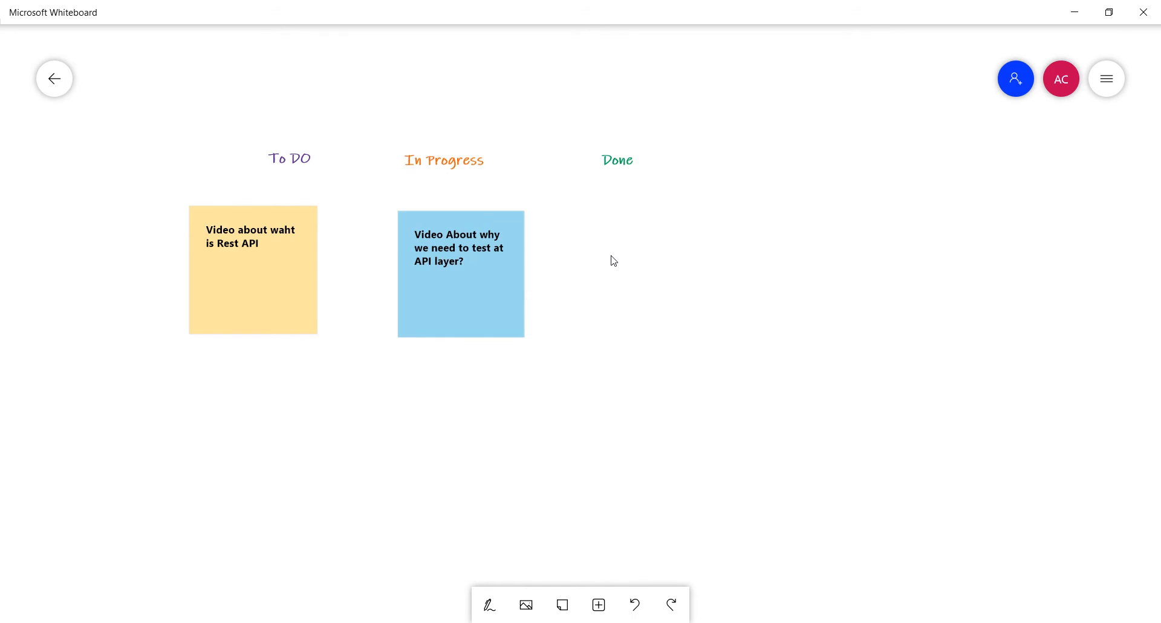
pyautogui.hotkey('ctrl', 'v')
pyautogui.moveTo(667, 301); pyautogui.dragTo(652, 239)
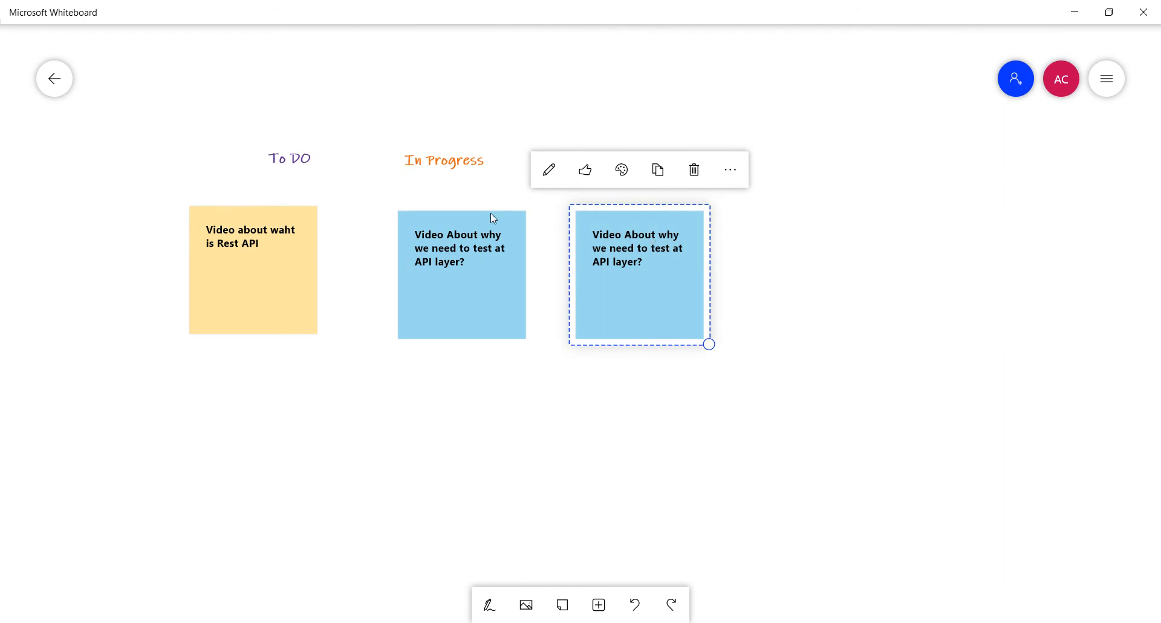
# View the whiteboard's web sharing link settings and close them.
pyautogui.click(232, 287)
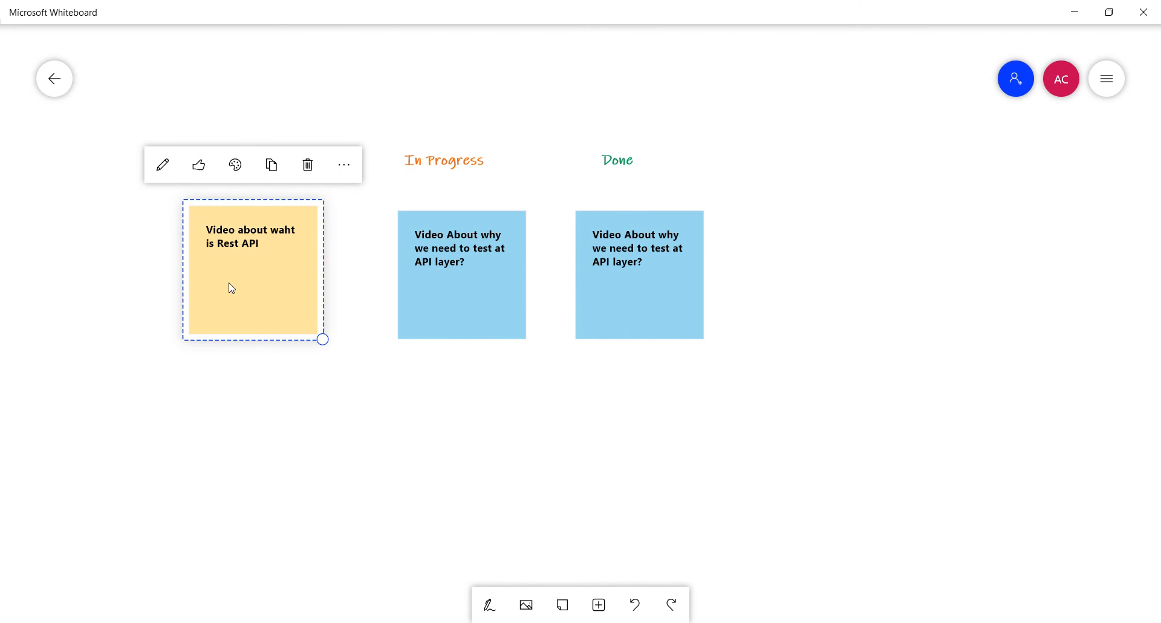
pyautogui.click(1017, 77)
pyautogui.click(1143, 127)
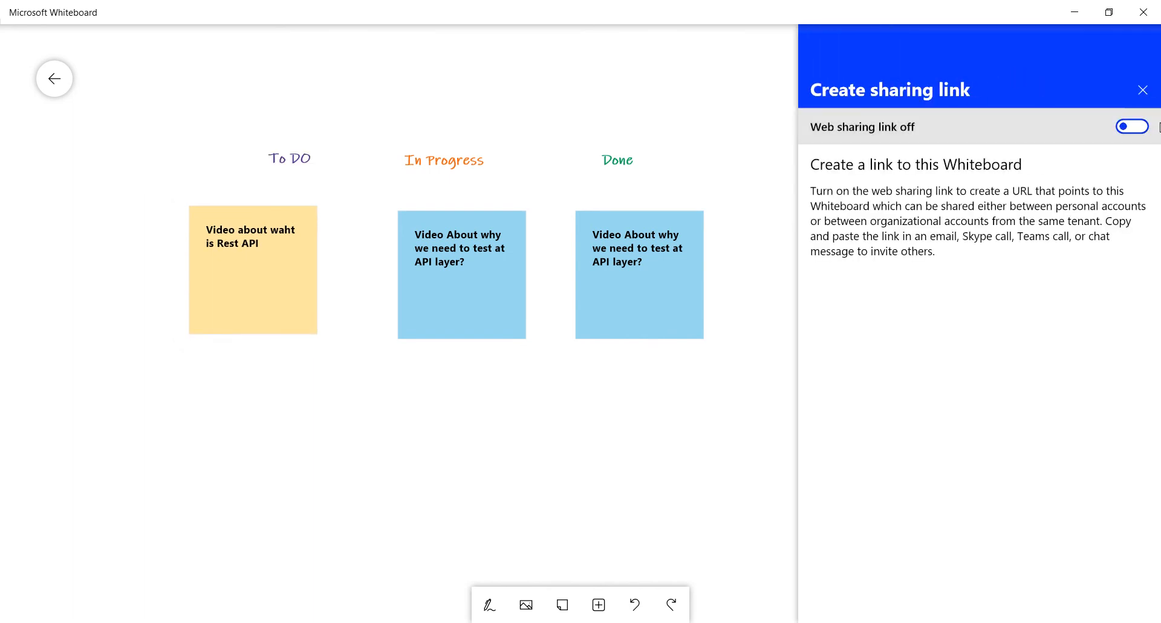
pyautogui.click(1143, 93)
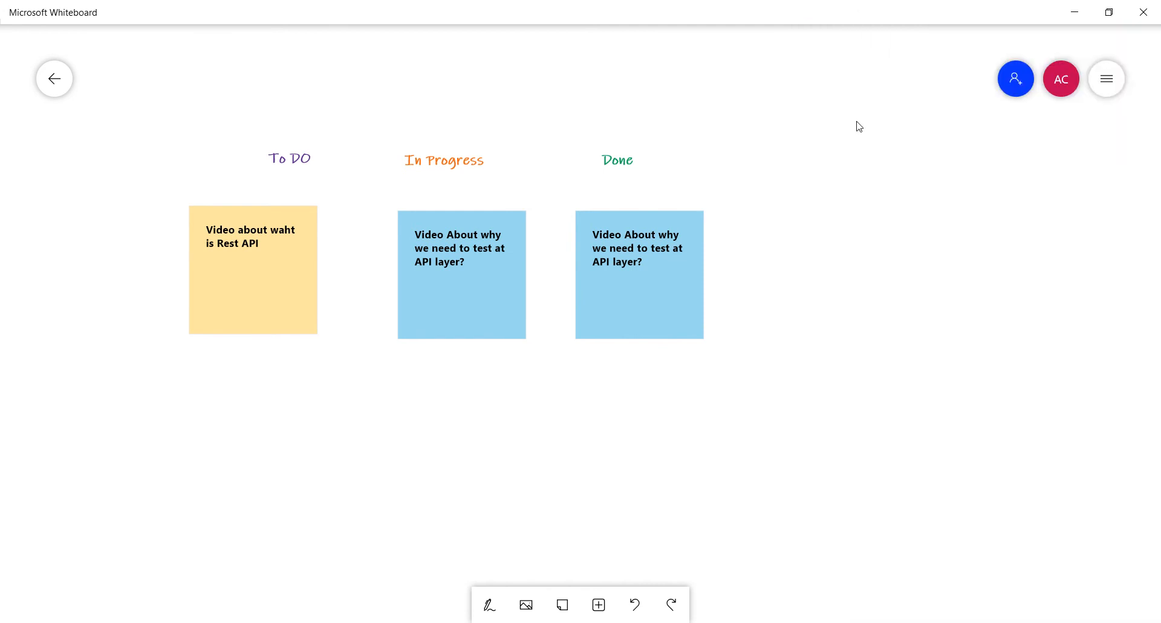
# Add a like to the yellow sticky note beneath "To DO".
pyautogui.click(286, 255)
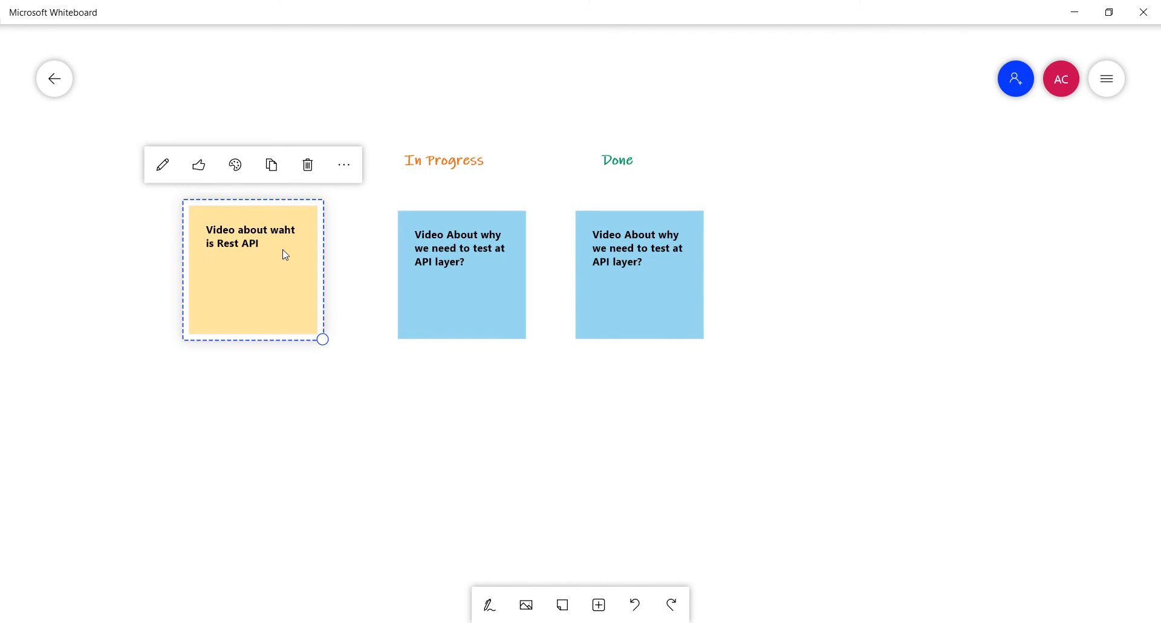
pyautogui.click(206, 175)
pyautogui.click(244, 400)
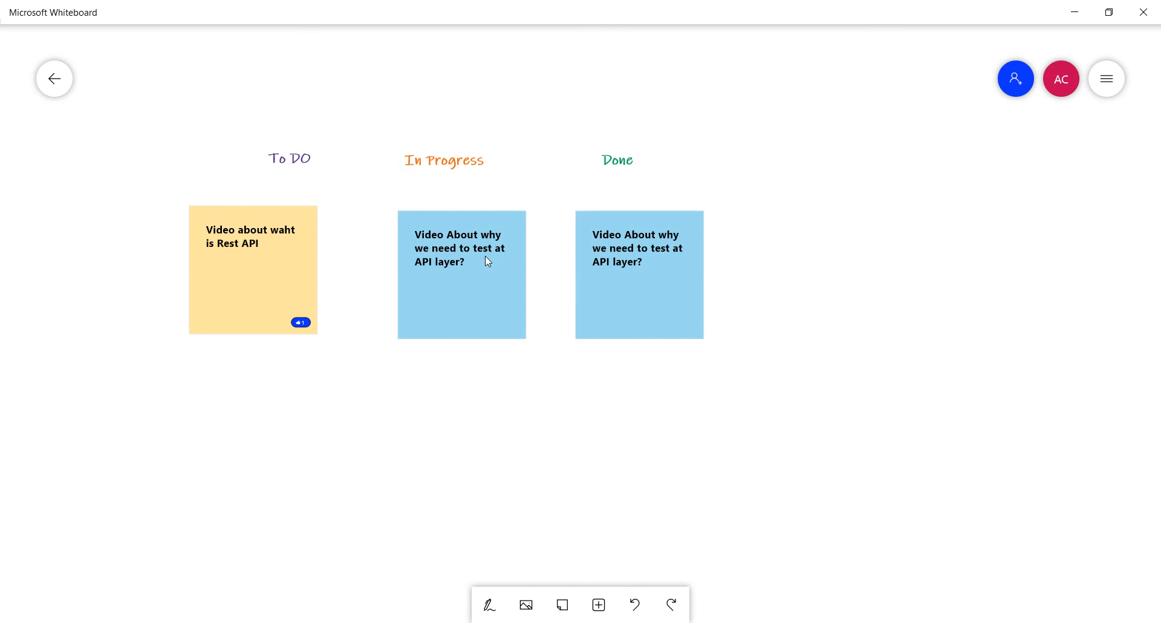
# Draw a triangle with the black pen in the empty space to the right of the "Done" sticky note.
pyautogui.click(603, 611)
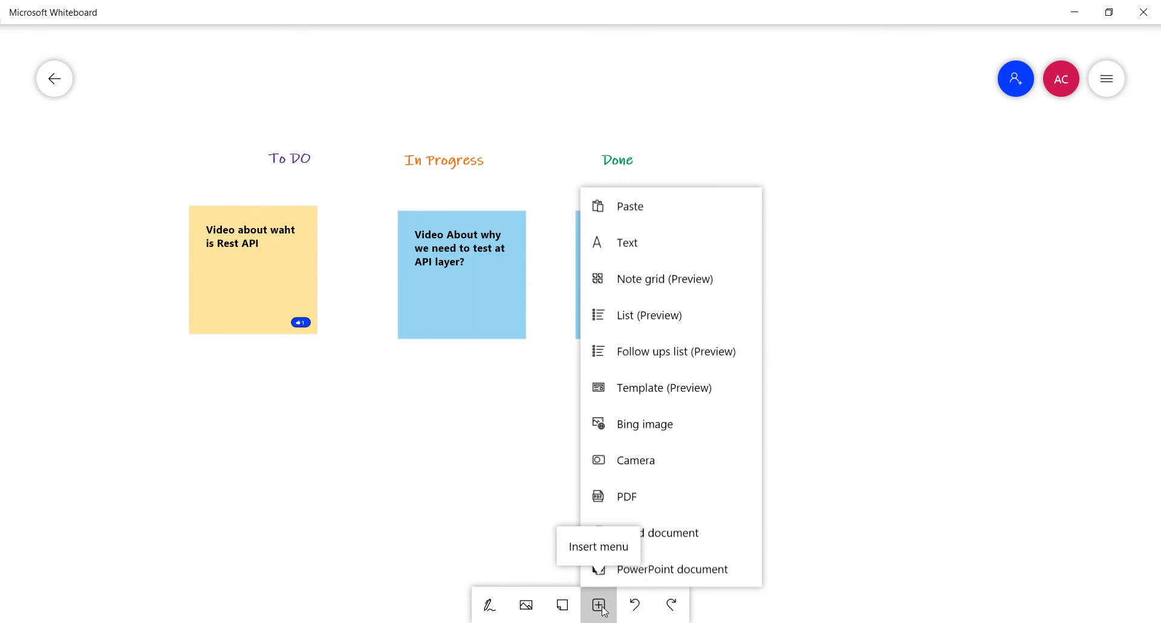
pyautogui.click(488, 604)
pyautogui.click(488, 604)
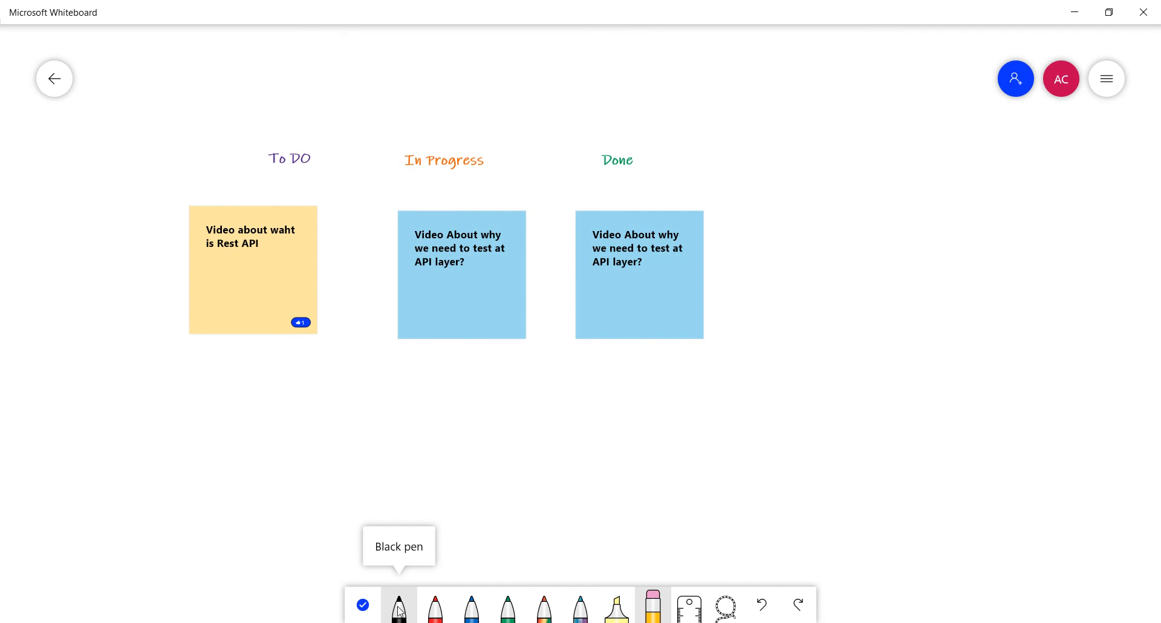
pyautogui.click(399, 609)
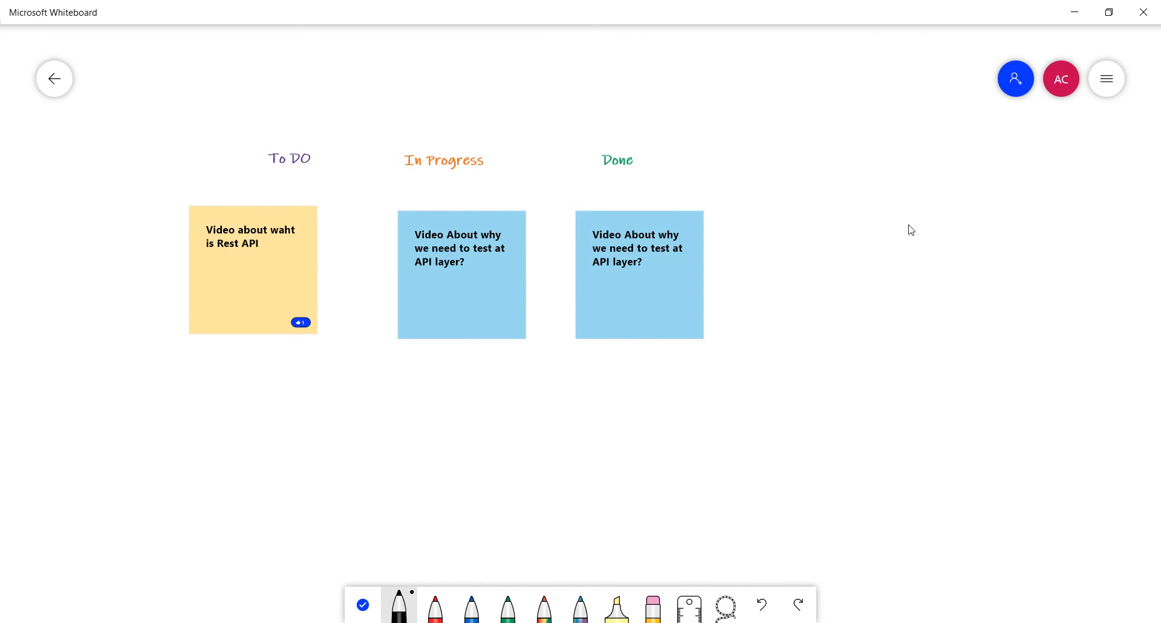
pyautogui.moveTo(908, 225)
pyautogui.mouseDown()
pyautogui.moveTo(931, 254)
pyautogui.moveTo(888, 274)
pyautogui.mouseUp()
# Review the ink settings, and draw a four-sided shape beside the triangle, with a rough oval, a circle and a large rectangle below.
pyautogui.click(1106, 79)
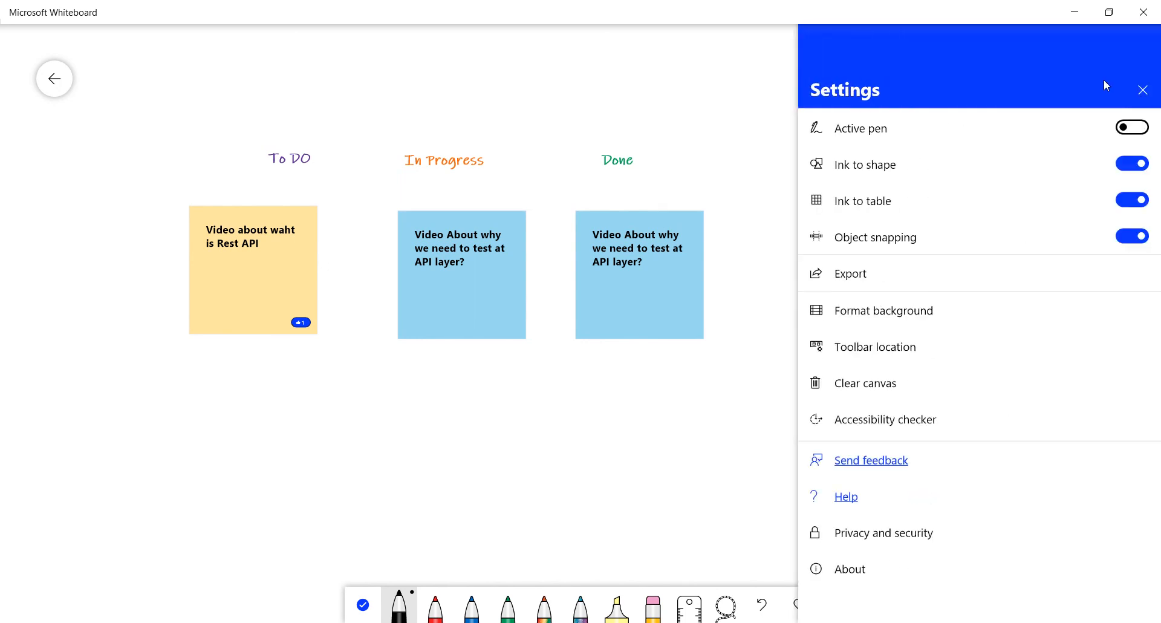
pyautogui.click(1142, 92)
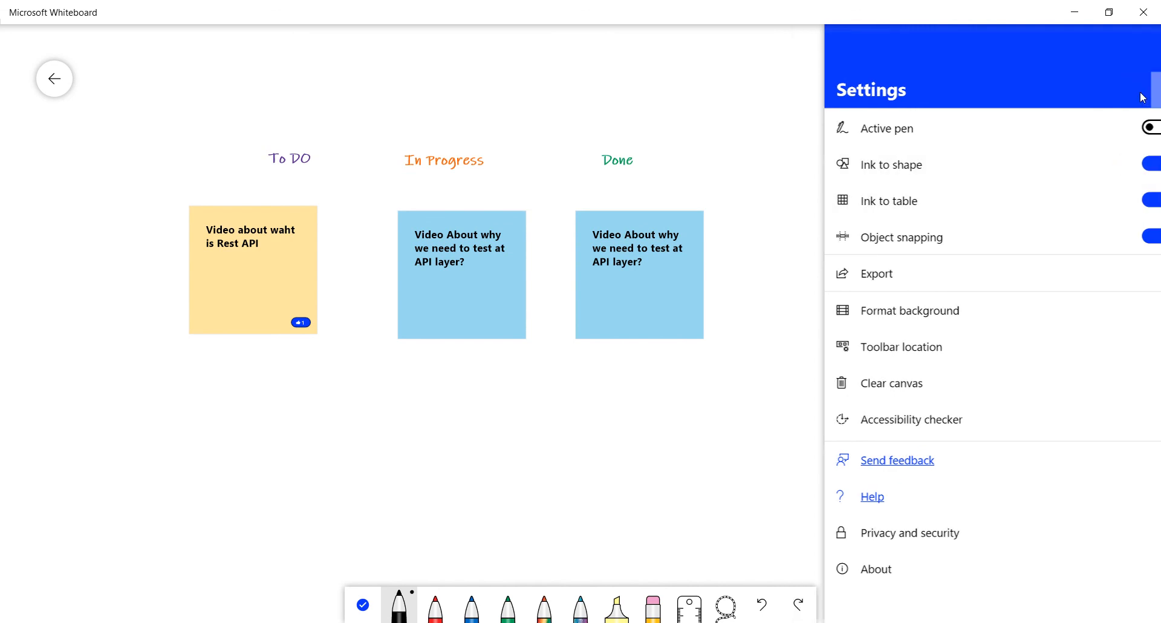
pyautogui.moveTo(1012, 223)
pyautogui.mouseDown()
pyautogui.moveTo(1102, 198)
pyautogui.moveTo(1103, 277)
pyautogui.moveTo(1025, 279)
pyautogui.moveTo(1014, 223)
pyautogui.mouseUp()
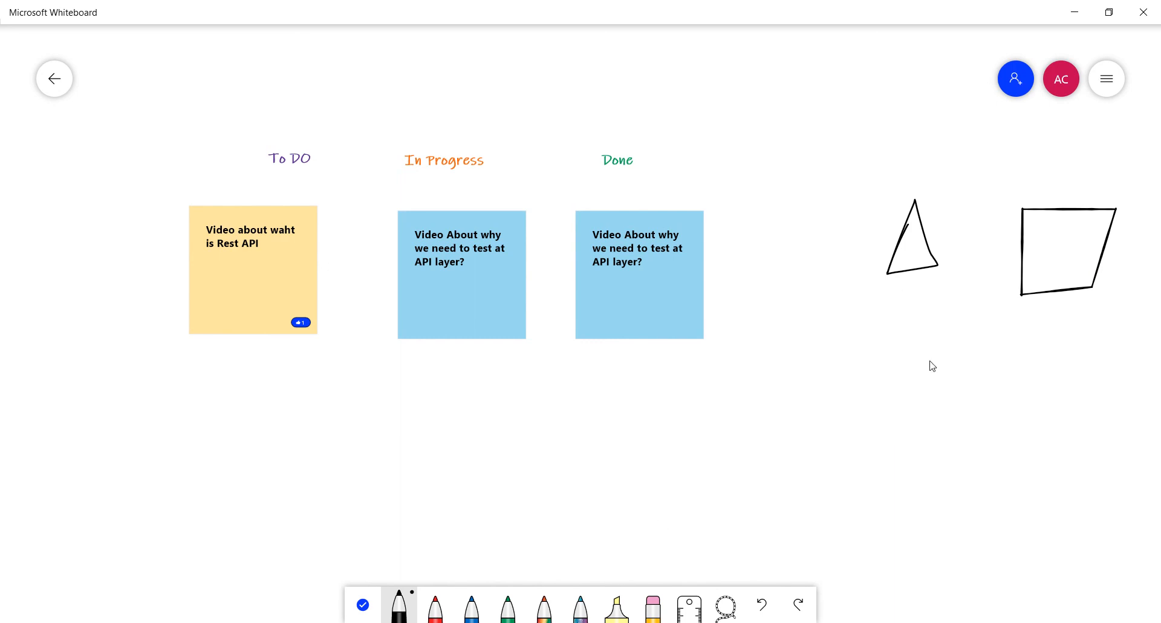
pyautogui.moveTo(930, 361)
pyautogui.mouseDown()
pyautogui.moveTo(894, 375)
pyautogui.moveTo(928, 444)
pyautogui.moveTo(952, 388)
pyautogui.moveTo(926, 363)
pyautogui.mouseUp()
pyautogui.moveTo(1039, 359)
pyautogui.mouseDown()
pyautogui.moveTo(1101, 359)
pyautogui.moveTo(1061, 454)
pyautogui.moveTo(998, 397)
pyautogui.moveTo(1045, 346)
pyautogui.moveTo(1071, 351)
pyautogui.mouseUp()
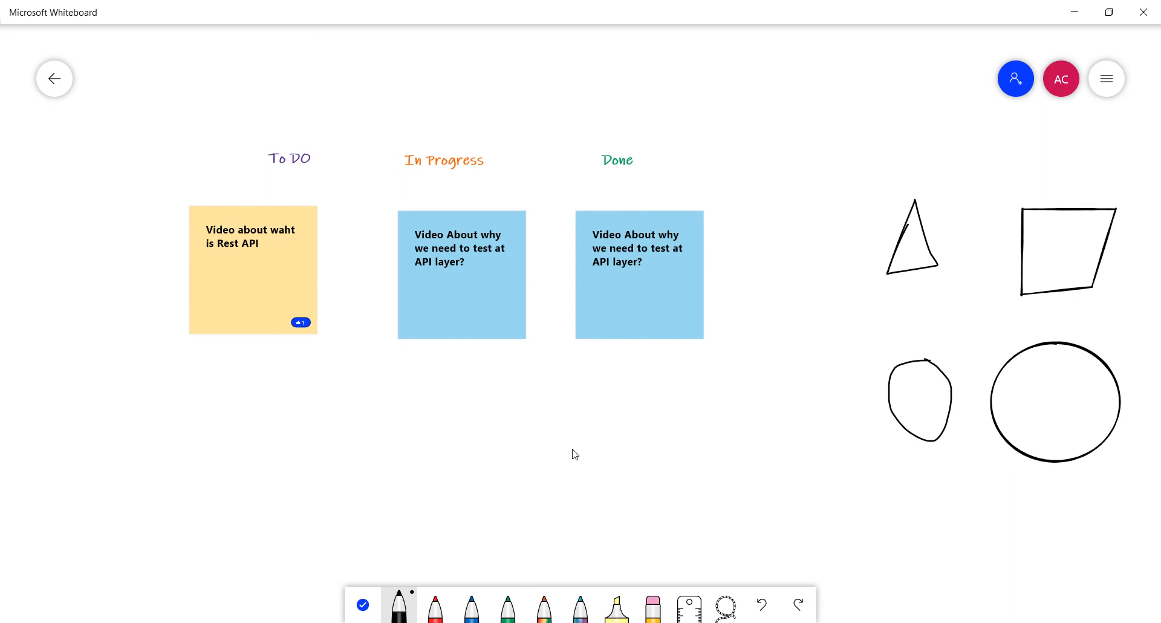
pyautogui.moveTo(698, 406)
pyautogui.mouseDown()
pyautogui.moveTo(928, 483)
pyautogui.moveTo(746, 553)
pyautogui.moveTo(706, 412)
pyautogui.mouseUp()
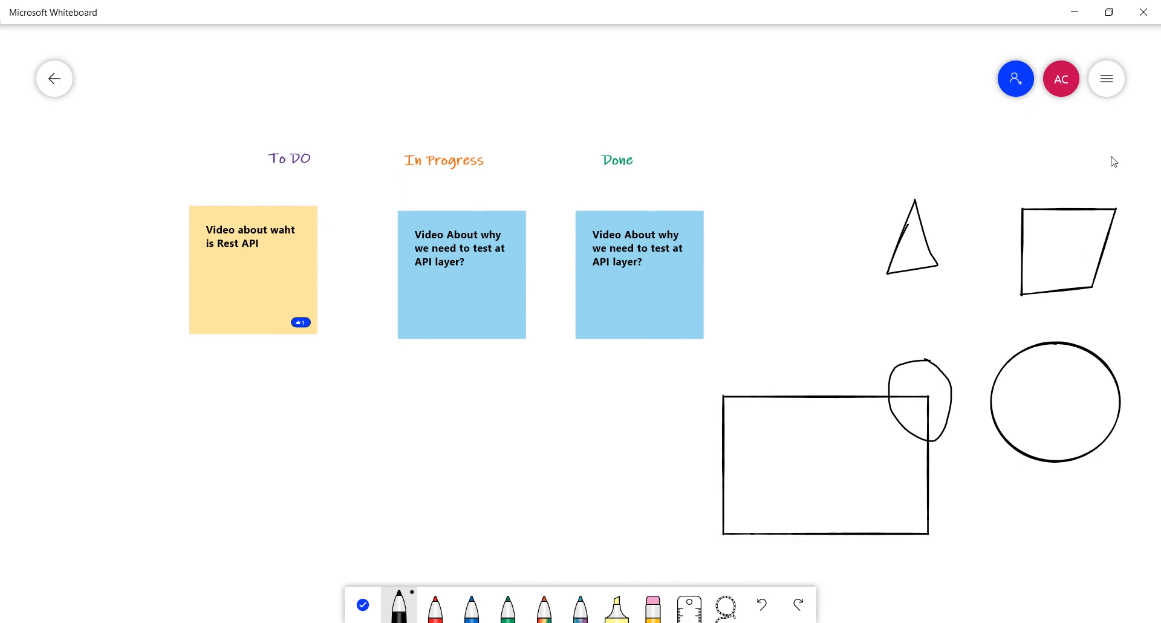
# Turn off Ink to shape and Ink to table, and draw a small rectangle by hand to the right of the "Done" heading.
pyautogui.click(1111, 94)
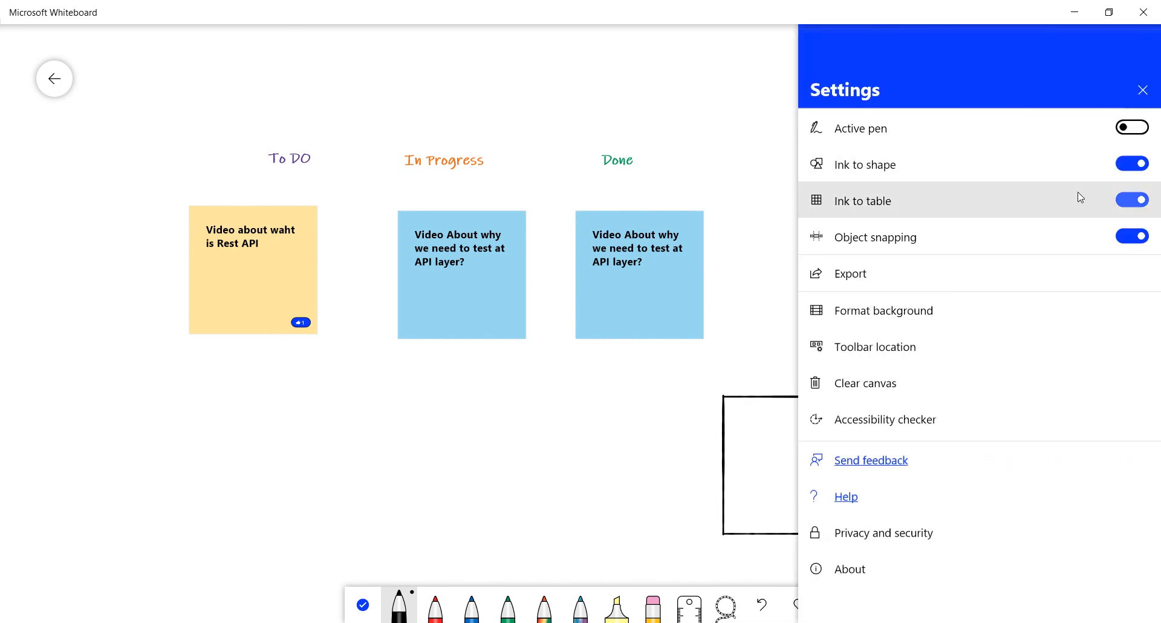
pyautogui.click(1124, 171)
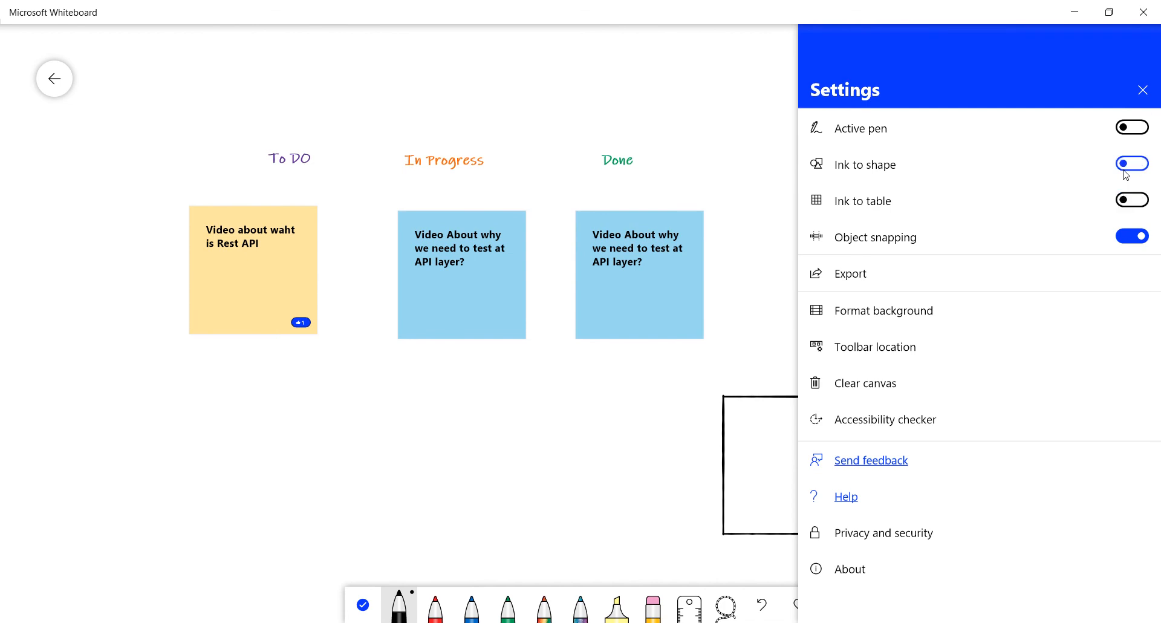
pyautogui.click(1149, 92)
pyautogui.moveTo(777, 113)
pyautogui.mouseDown()
pyautogui.moveTo(858, 119)
pyautogui.moveTo(775, 177)
pyautogui.moveTo(776, 121)
pyautogui.mouseUp()
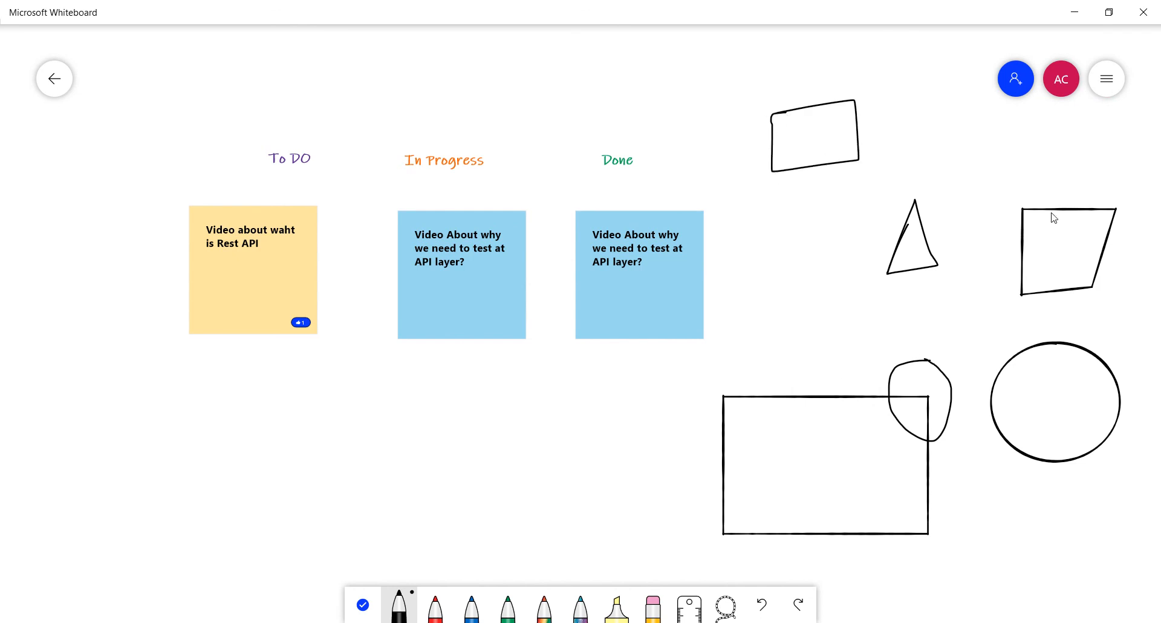
# Open the whiteboard settings.
pyautogui.click(1107, 78)
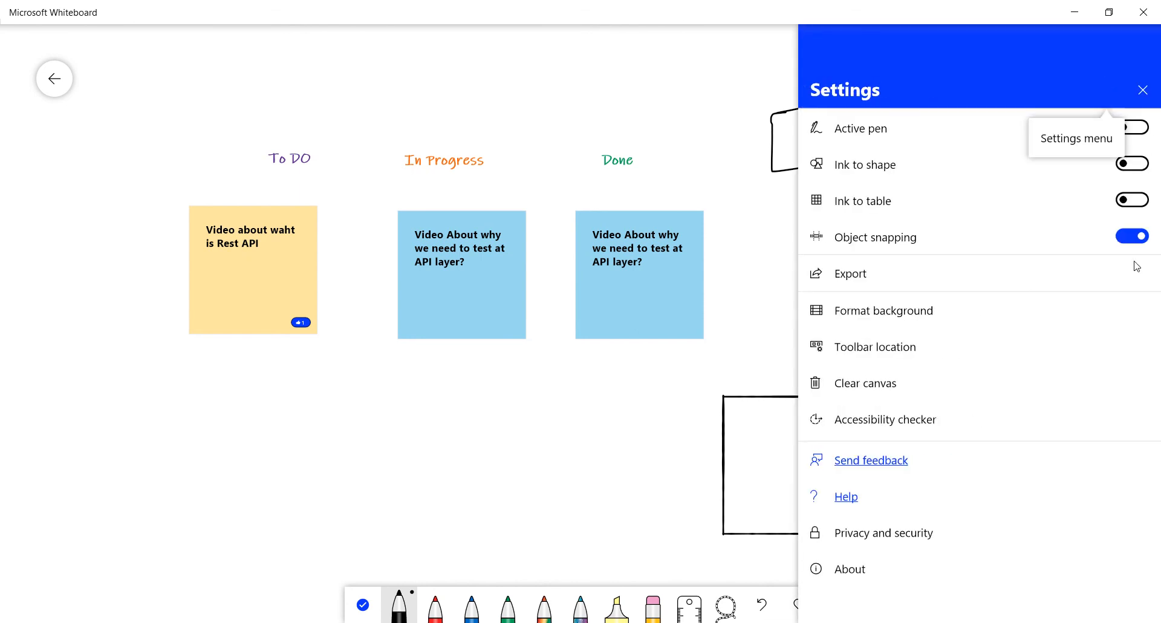